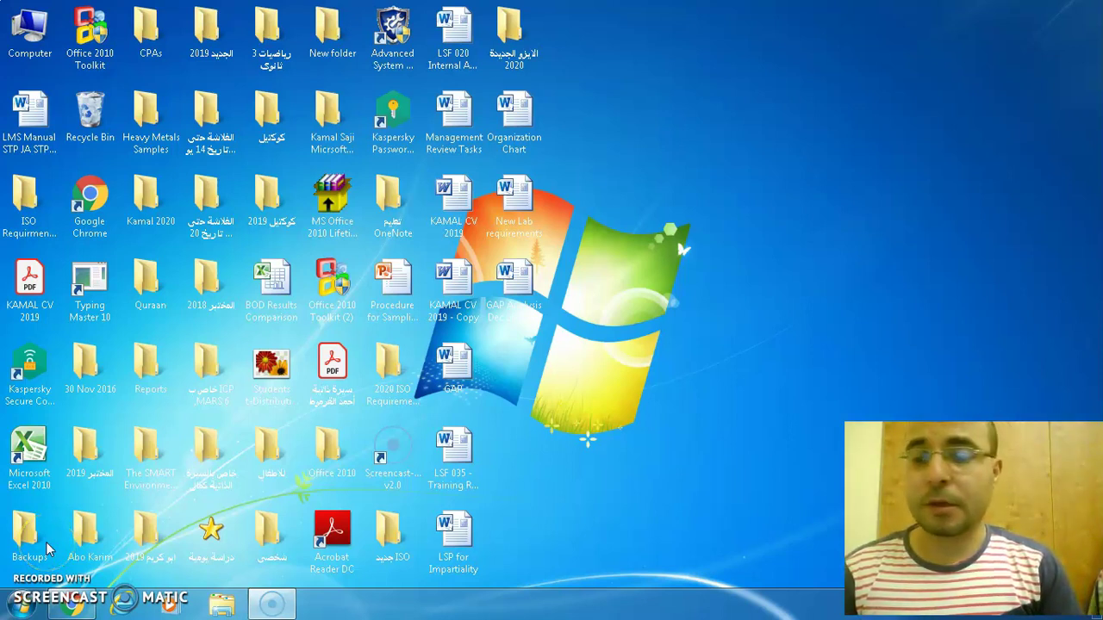
# Launch Microsoft Excel 2010 from the Windows 7 Start menu to get blank workbook Book1
pyautogui.click(26, 610)
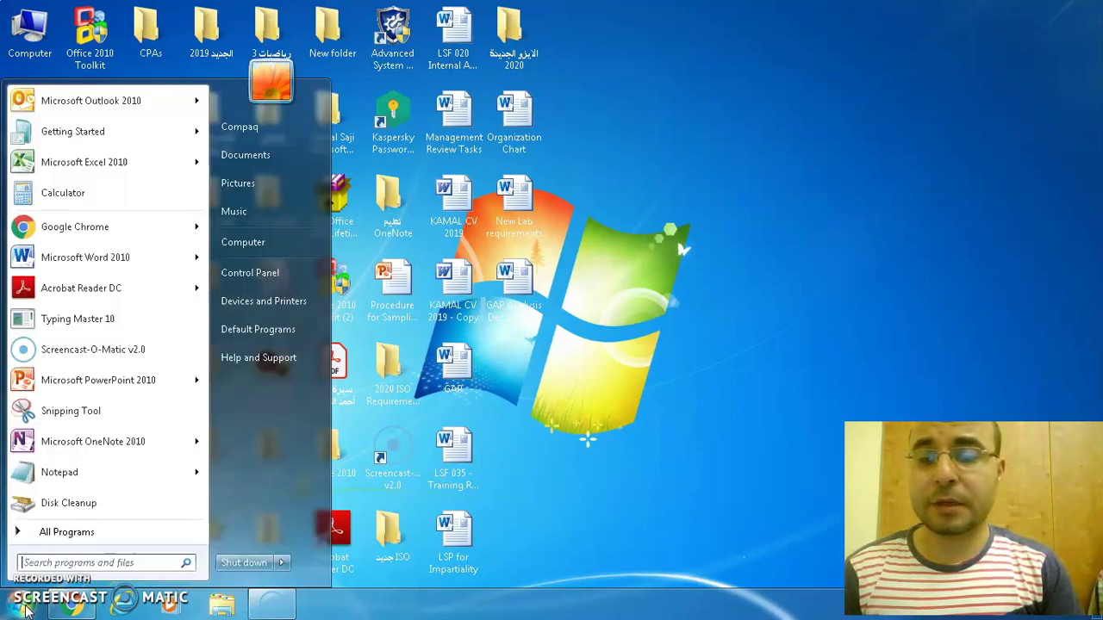
pyautogui.click(26, 610)
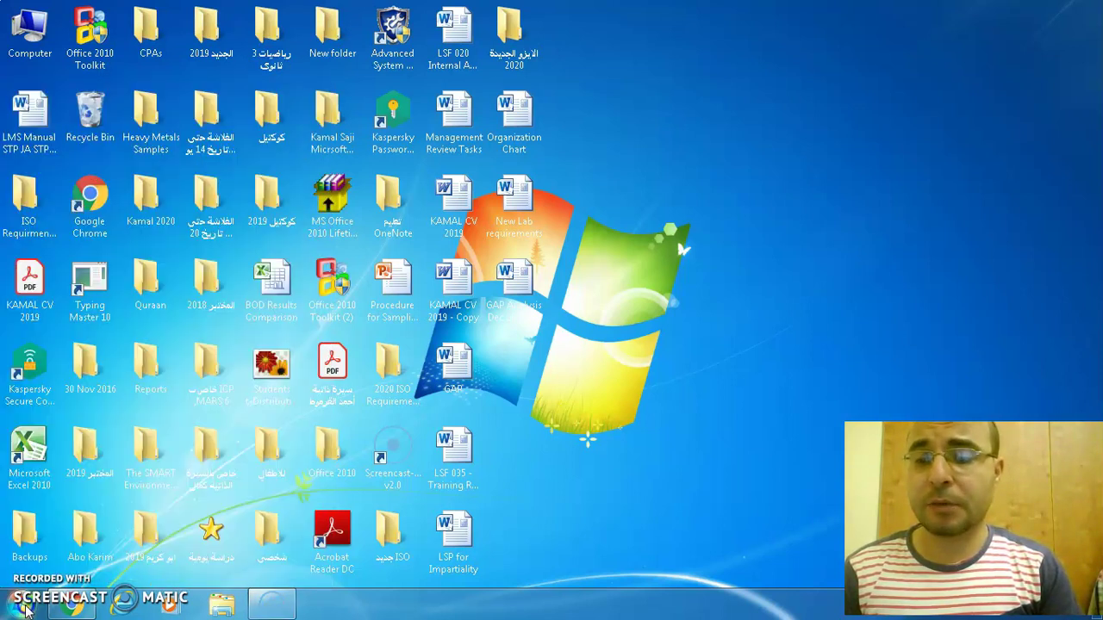
pyautogui.click(25, 610)
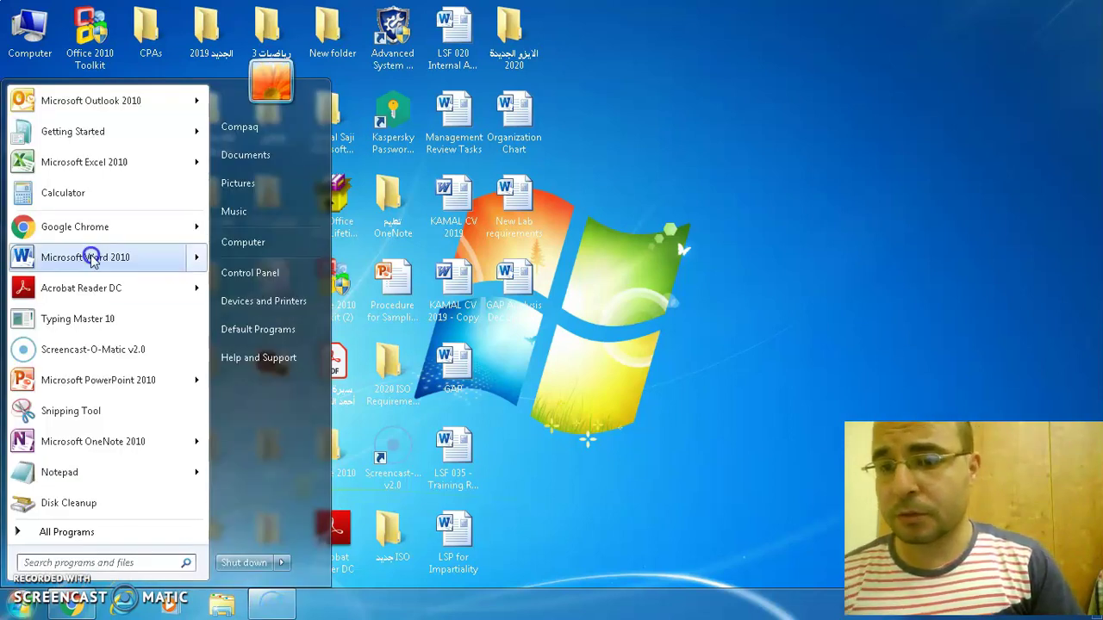
pyautogui.moveTo(92, 258)
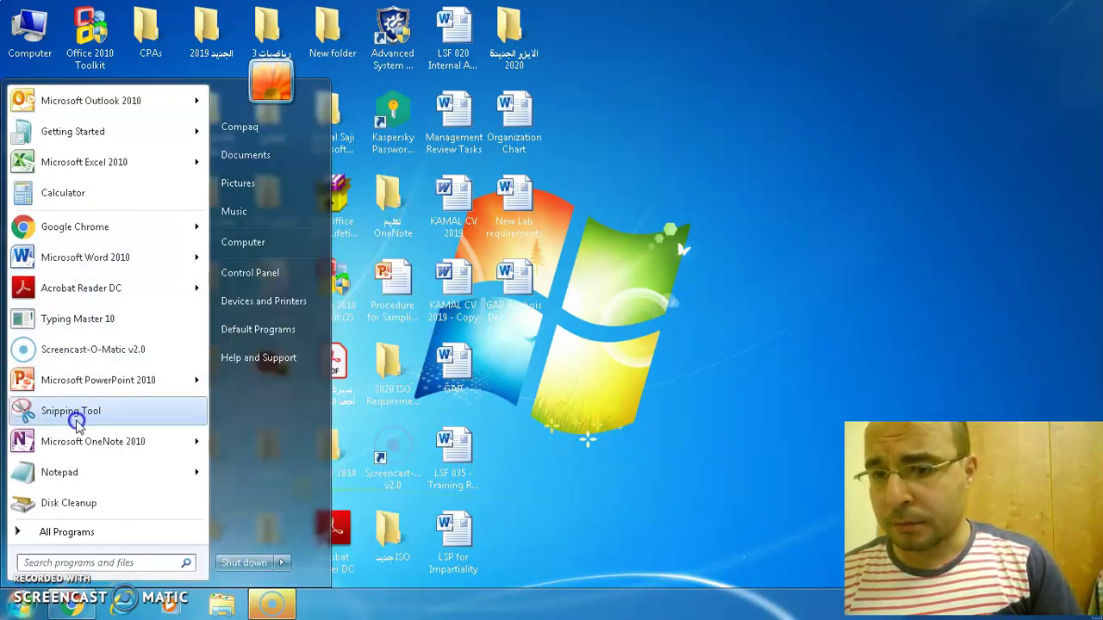
pyautogui.click(110, 162)
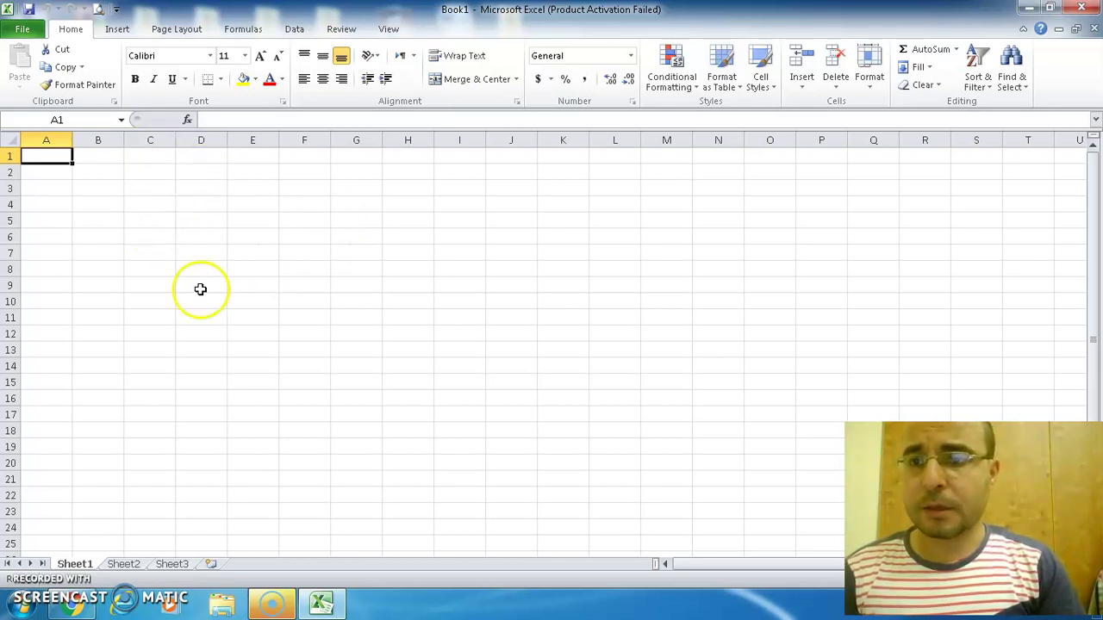
# Close the Office Activation Wizard, leaving the Insert tab showing on the blank workbook
pyautogui.click(118, 35)
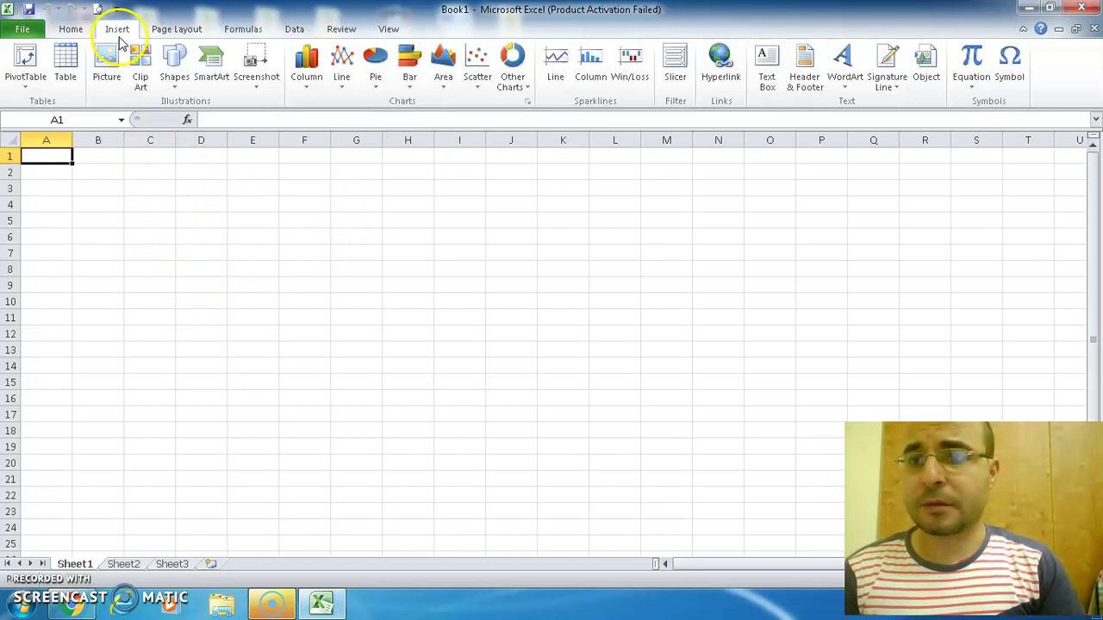
pyautogui.click(118, 56)
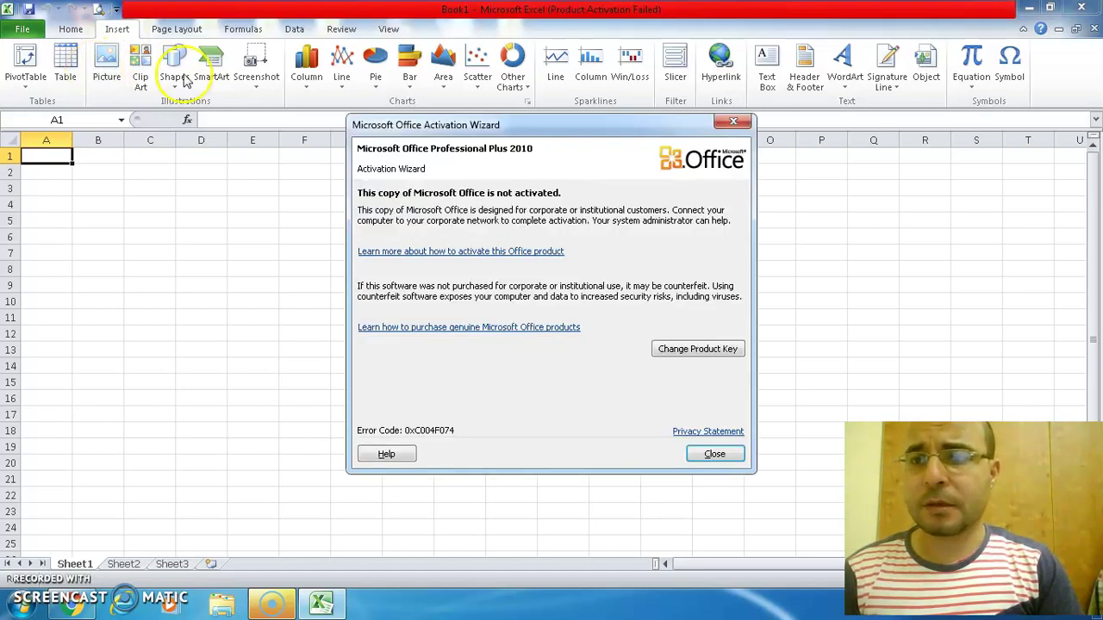
pyautogui.click(732, 122)
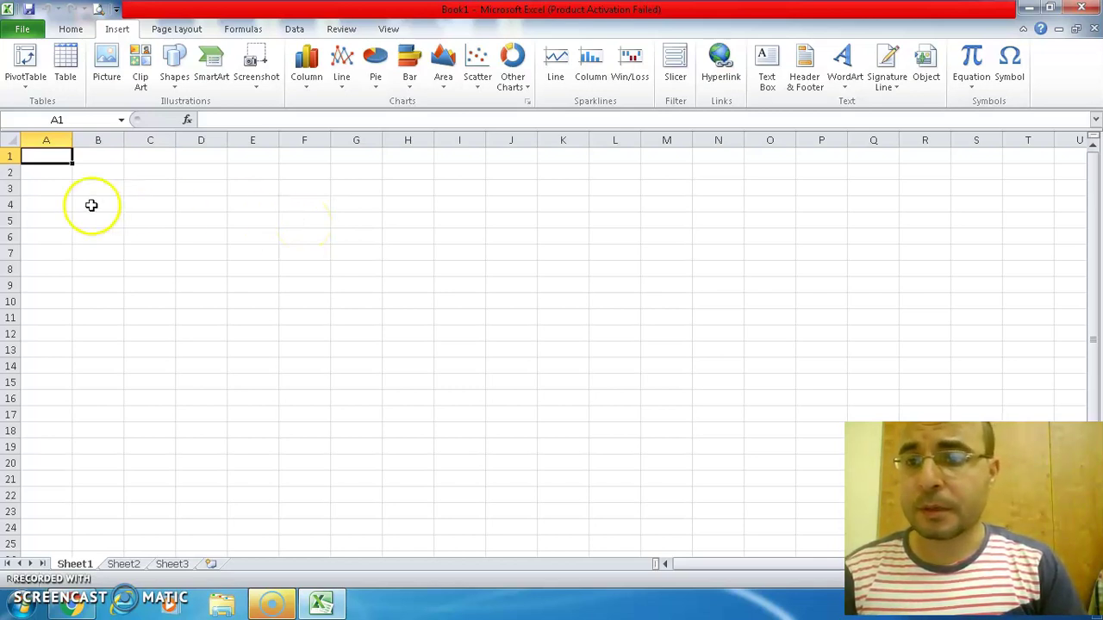
pyautogui.moveTo(91, 204); pyautogui.dragTo(246, 368)
# Select the range B5:F15, cancelling the Create Table dialog that comes up
pyautogui.click(384, 286)
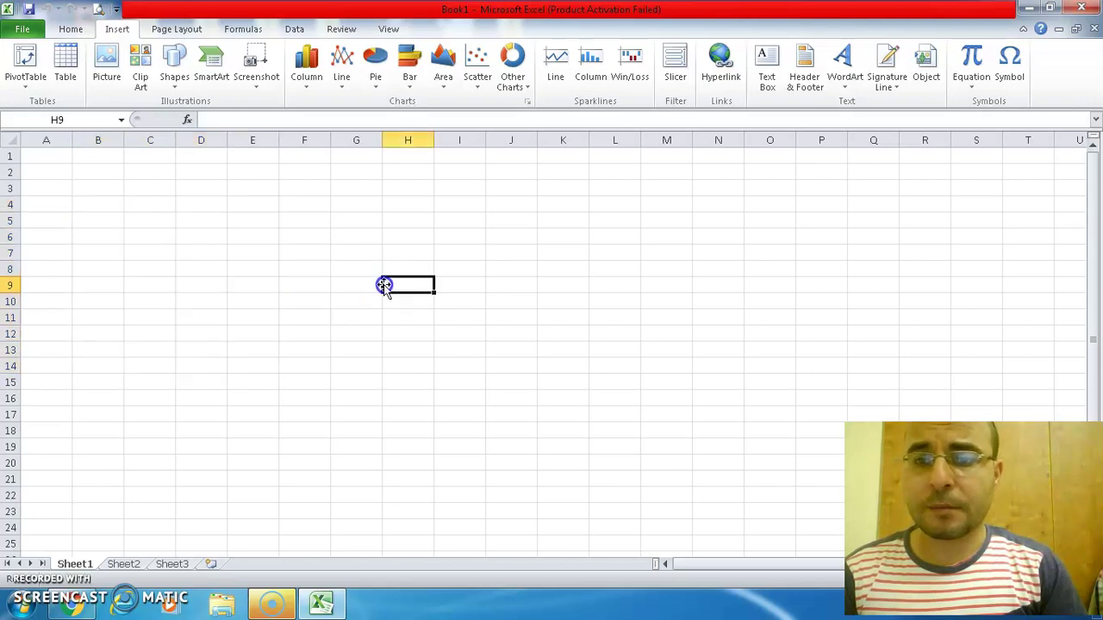
pyautogui.moveTo(99, 225); pyautogui.dragTo(284, 386)
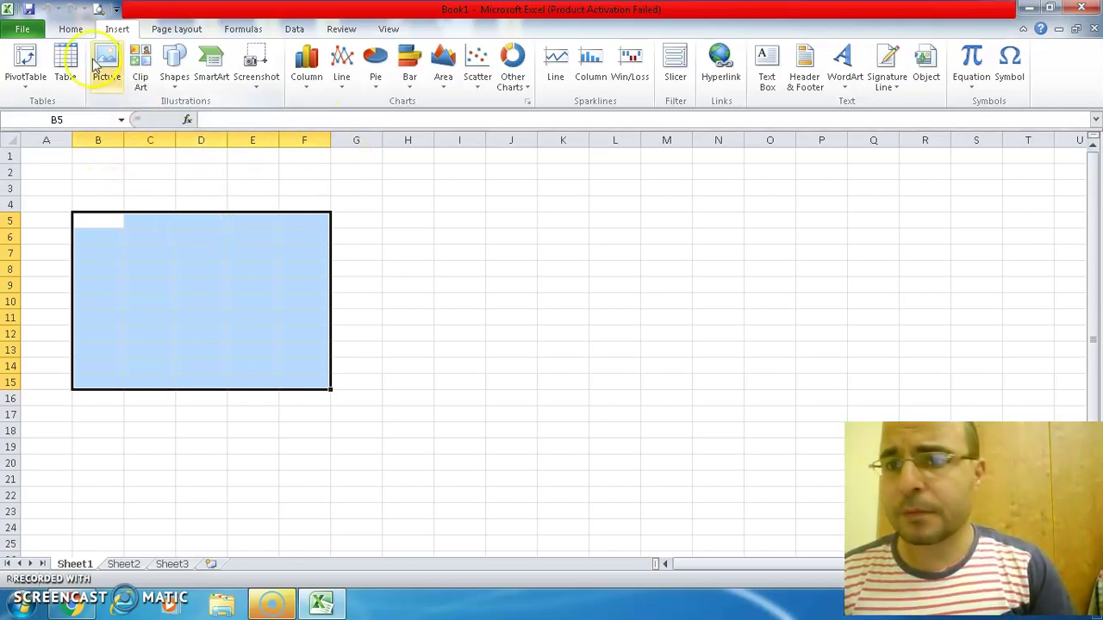
pyautogui.click(69, 74)
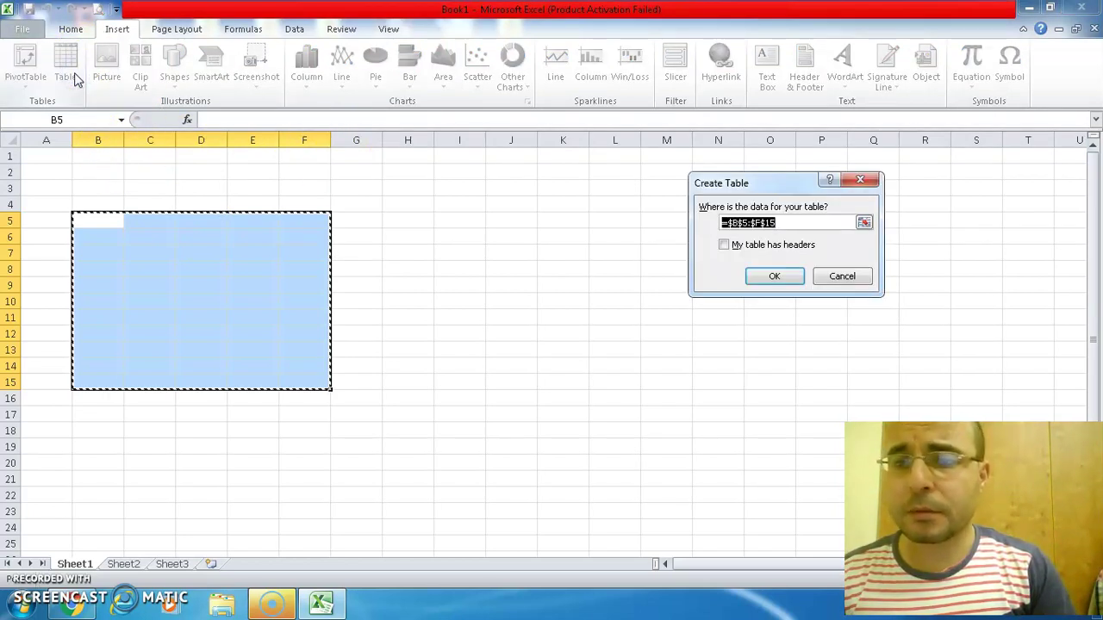
pyautogui.click(860, 179)
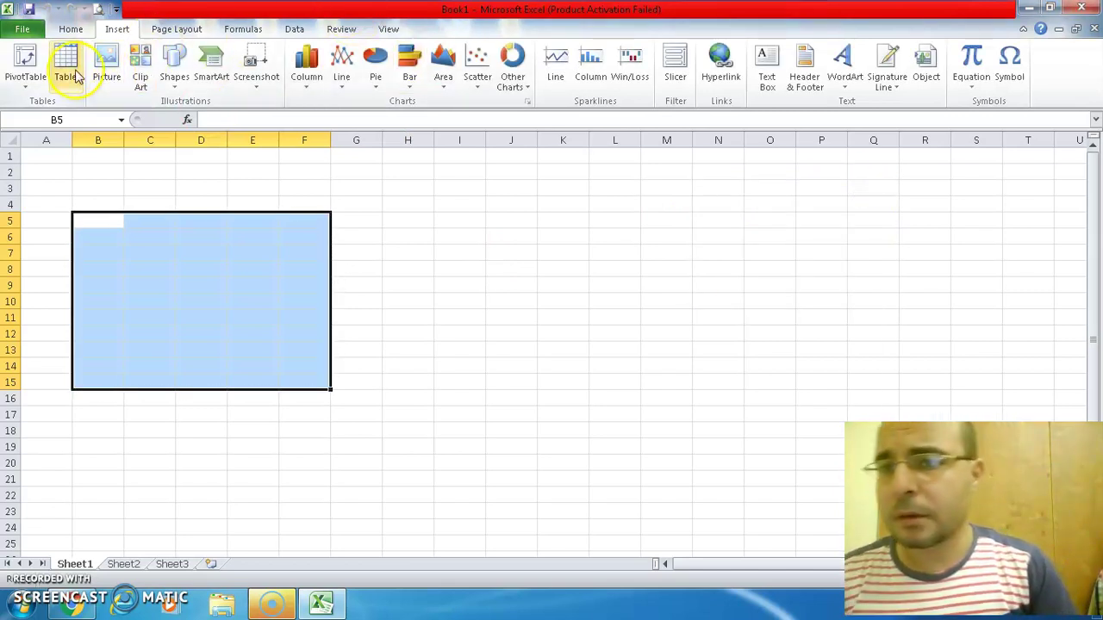
# Apply All Borders to every cell of B5:F15 from the Home tab
pyautogui.click(70, 29)
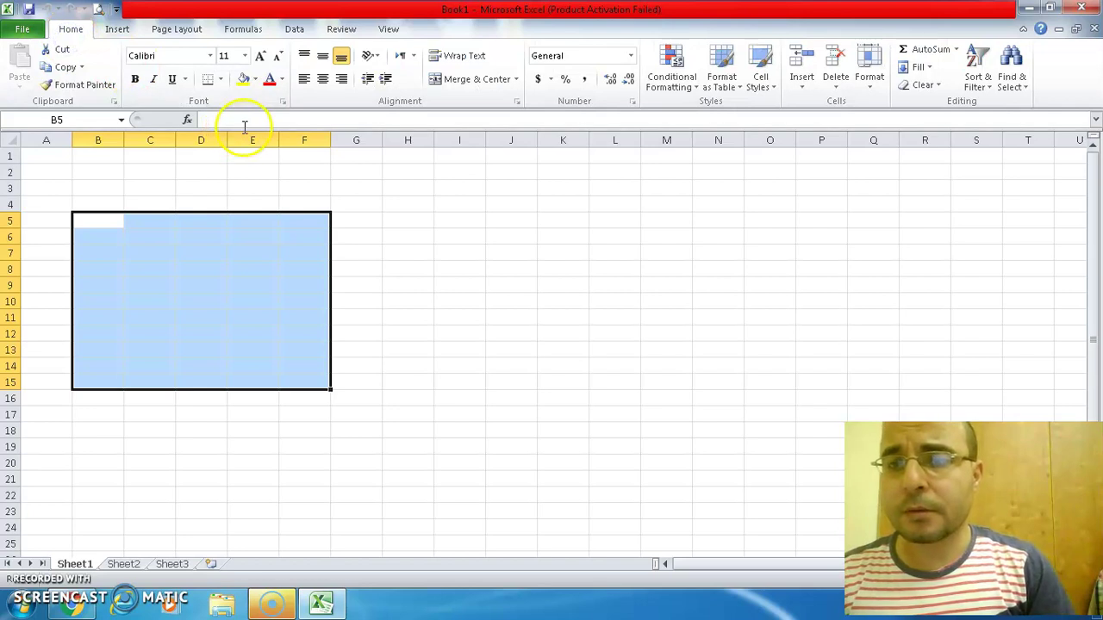
pyautogui.click(220, 78)
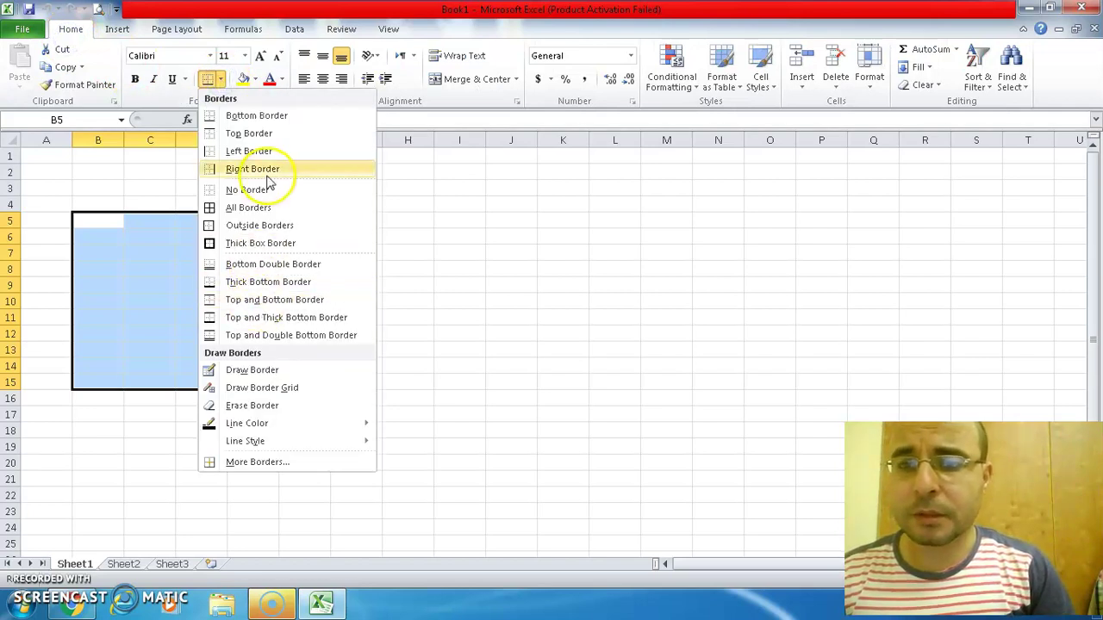
pyautogui.click(259, 208)
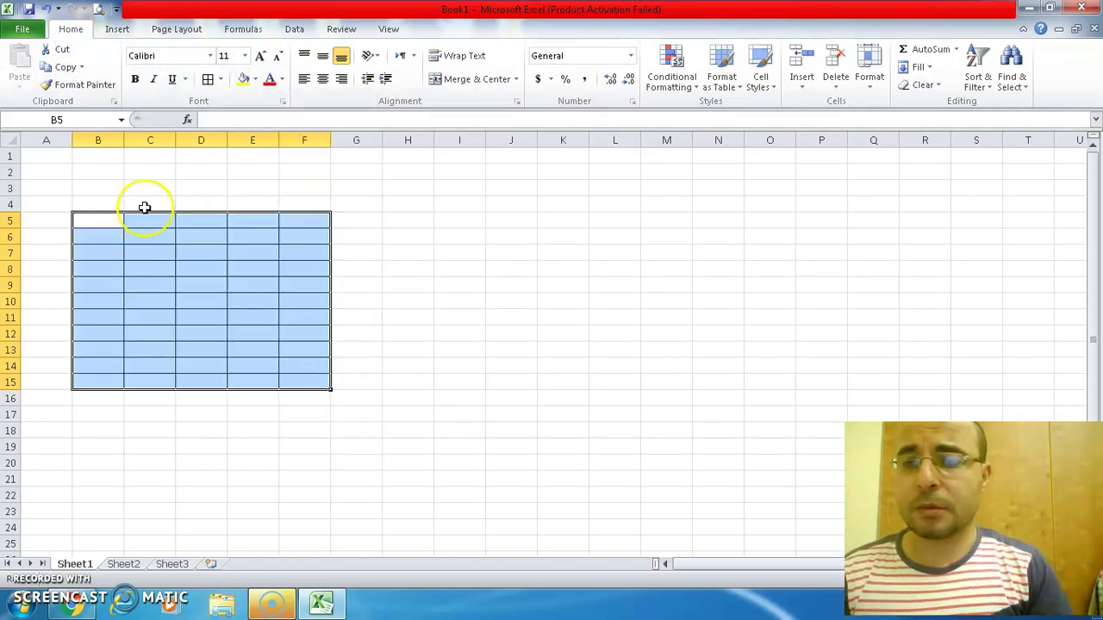
pyautogui.click(110, 219)
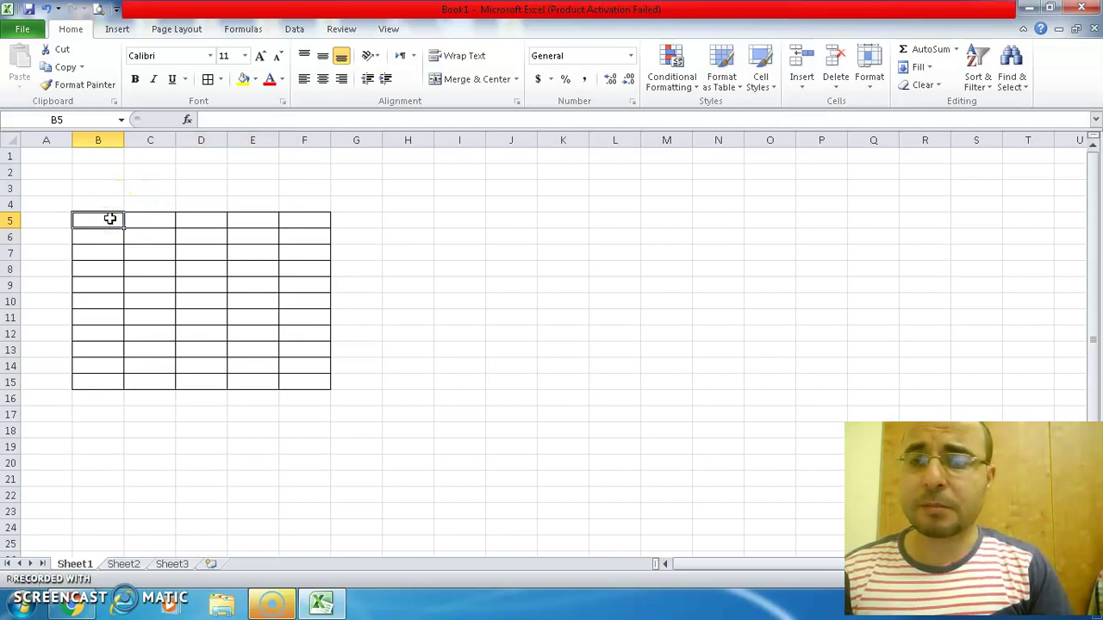
# Enter 1, 2, 3 in B5:B7 and fill the series down to 12 in B16
pyautogui.write('1')
pyautogui.press('Return')
pyautogui.write('2')
pyautogui.press('Return')
pyautogui.write('3')
pyautogui.press('Return')
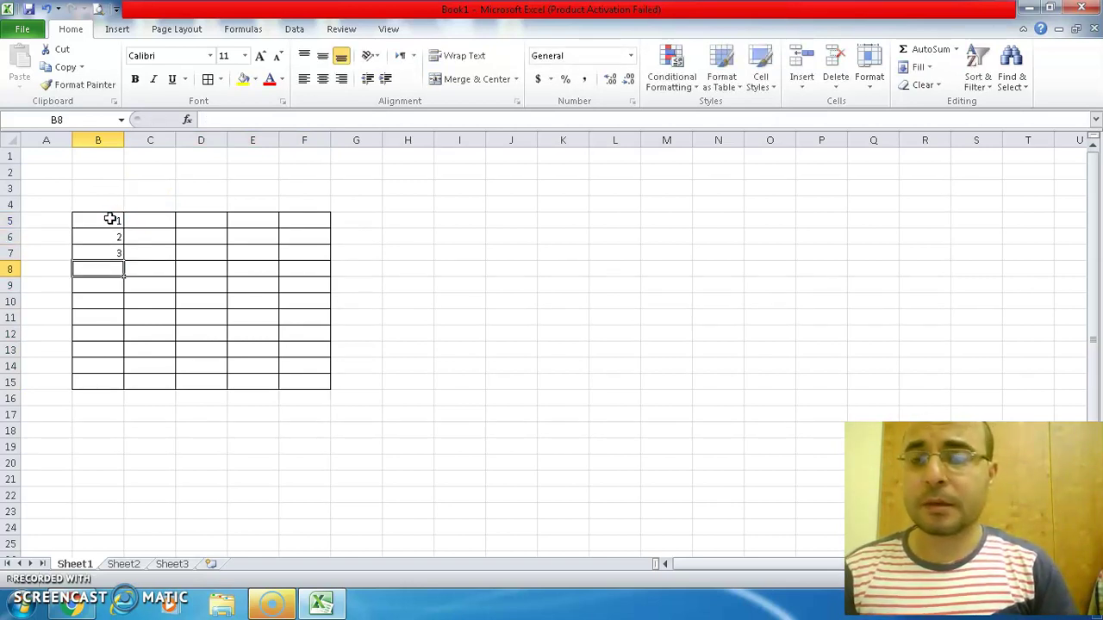
pyautogui.moveTo(110, 218); pyautogui.dragTo(113, 253)
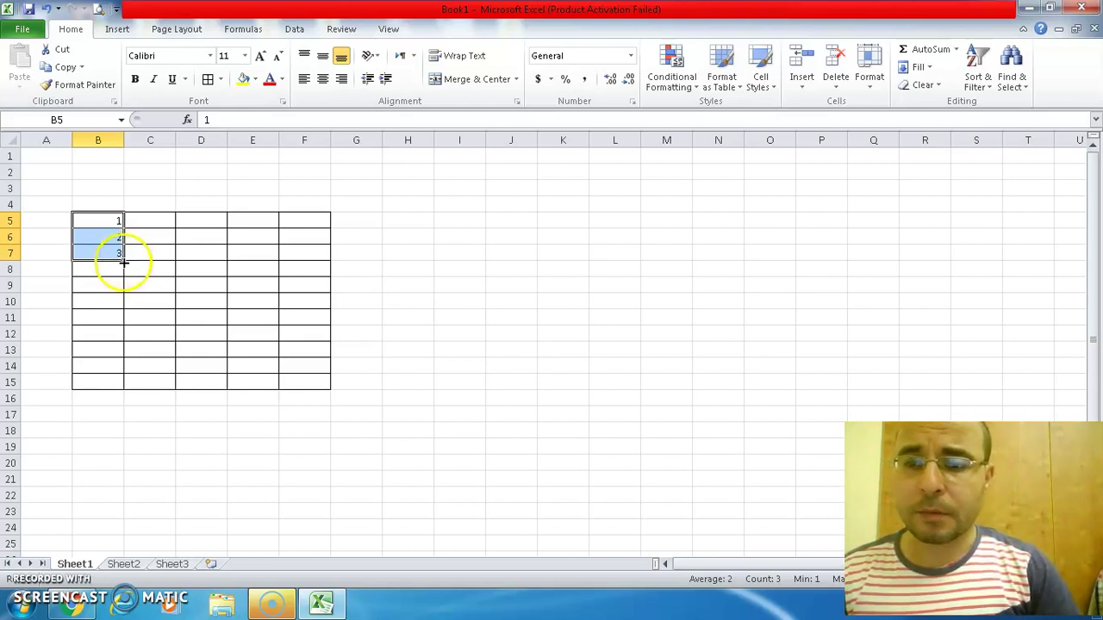
pyautogui.moveTo(123, 261); pyautogui.dragTo(124, 262)
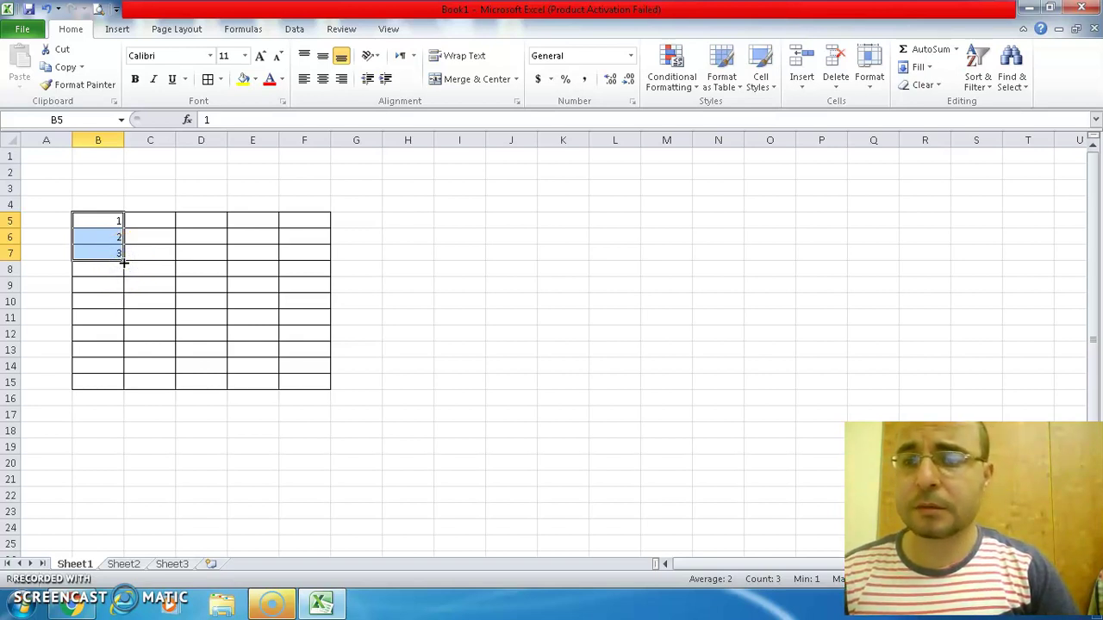
pyautogui.click(123, 260)
pyautogui.moveTo(123, 260); pyautogui.dragTo(125, 401)
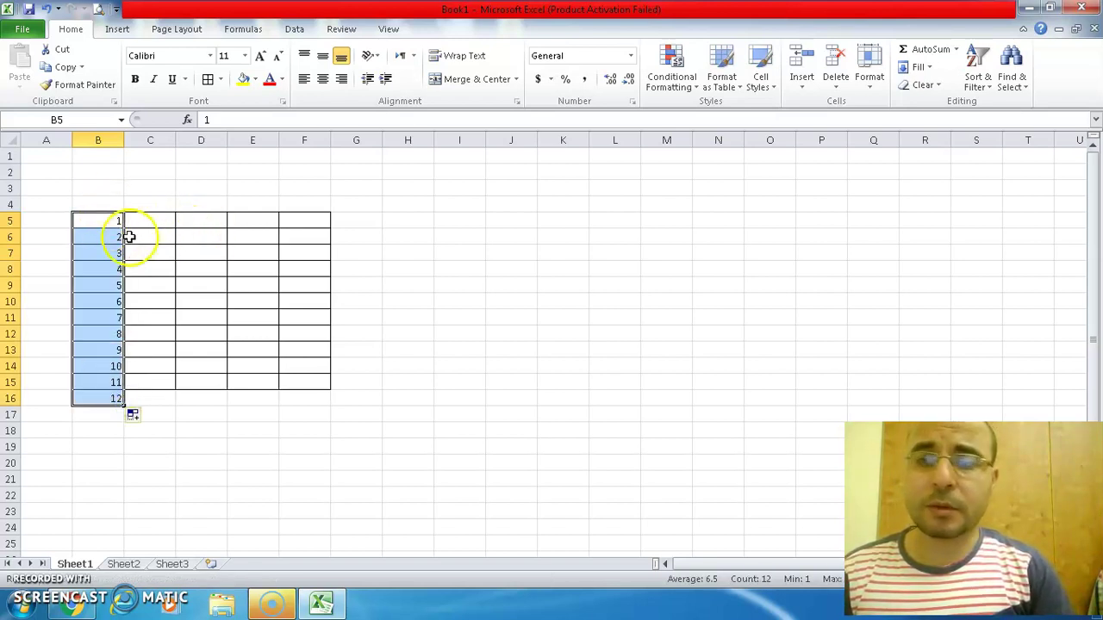
# Select F5:L15 and apply All Borders from the Borders dropdown
pyautogui.click(317, 222)
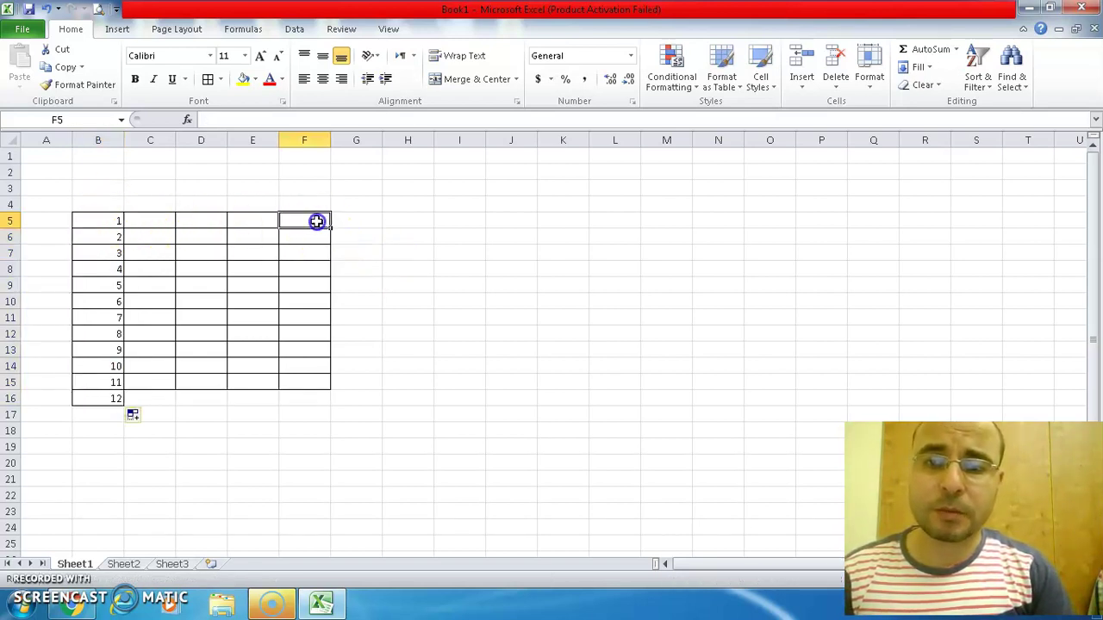
pyautogui.moveTo(318, 221); pyautogui.dragTo(609, 389)
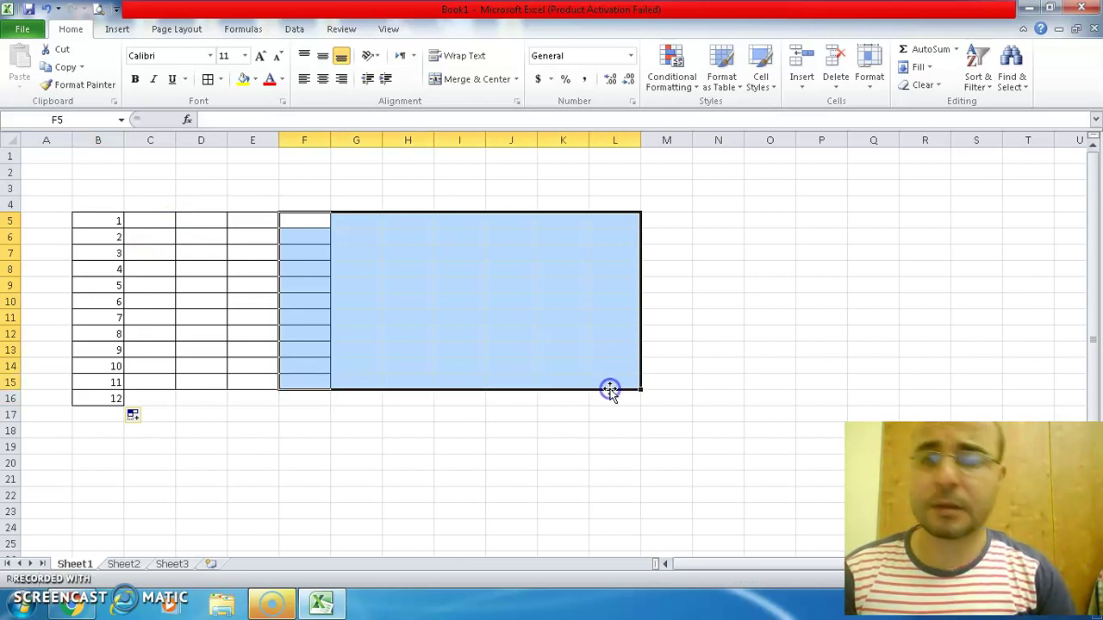
pyautogui.click(208, 79)
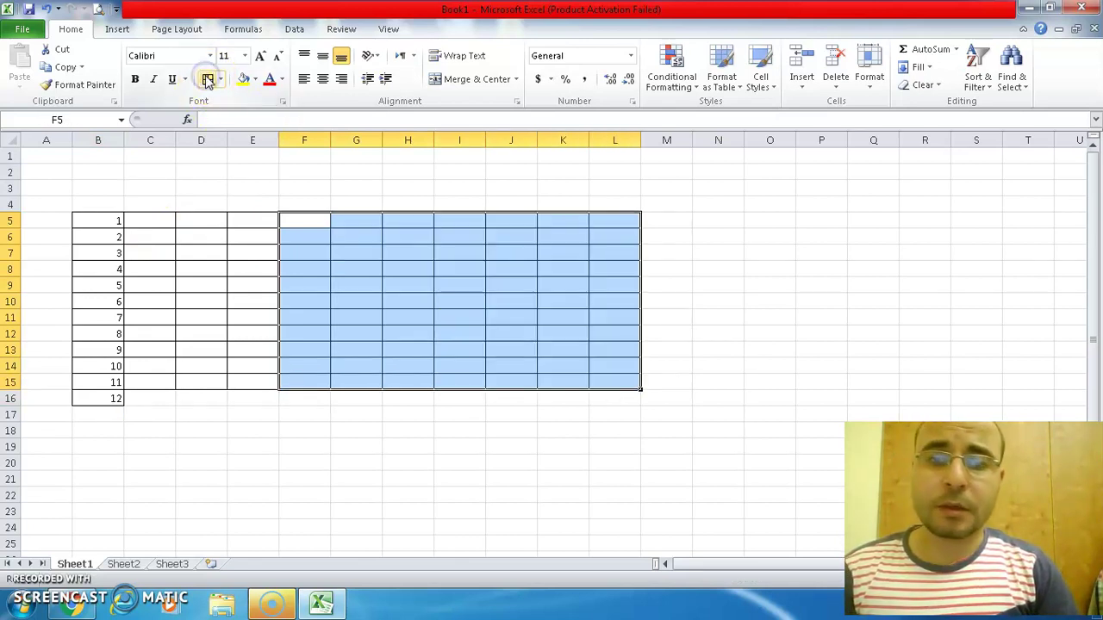
pyautogui.click(221, 79)
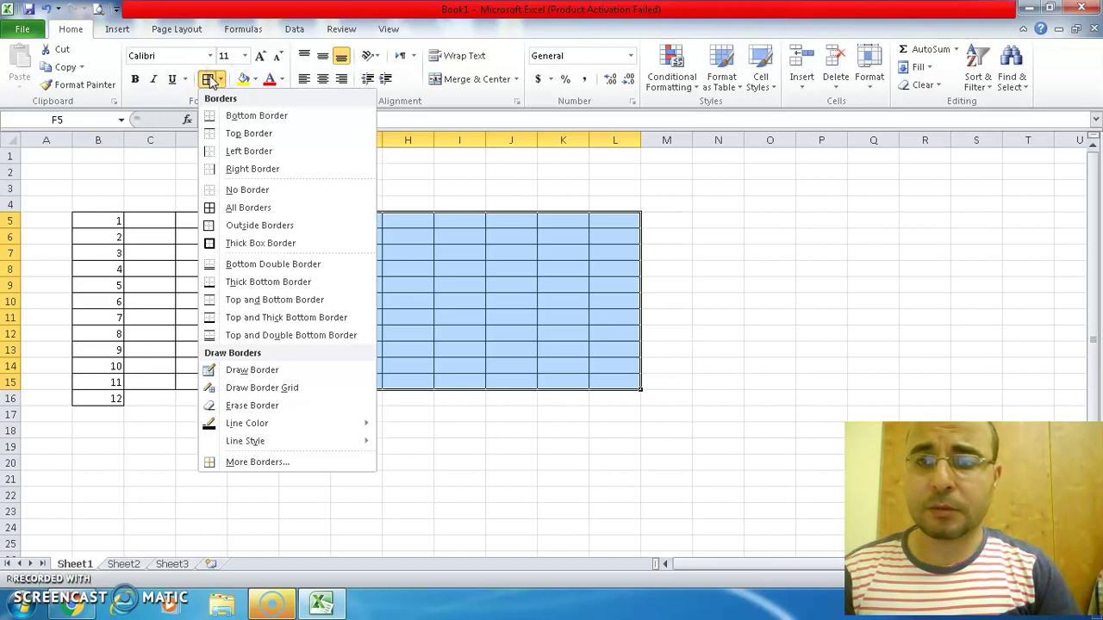
pyautogui.click(250, 210)
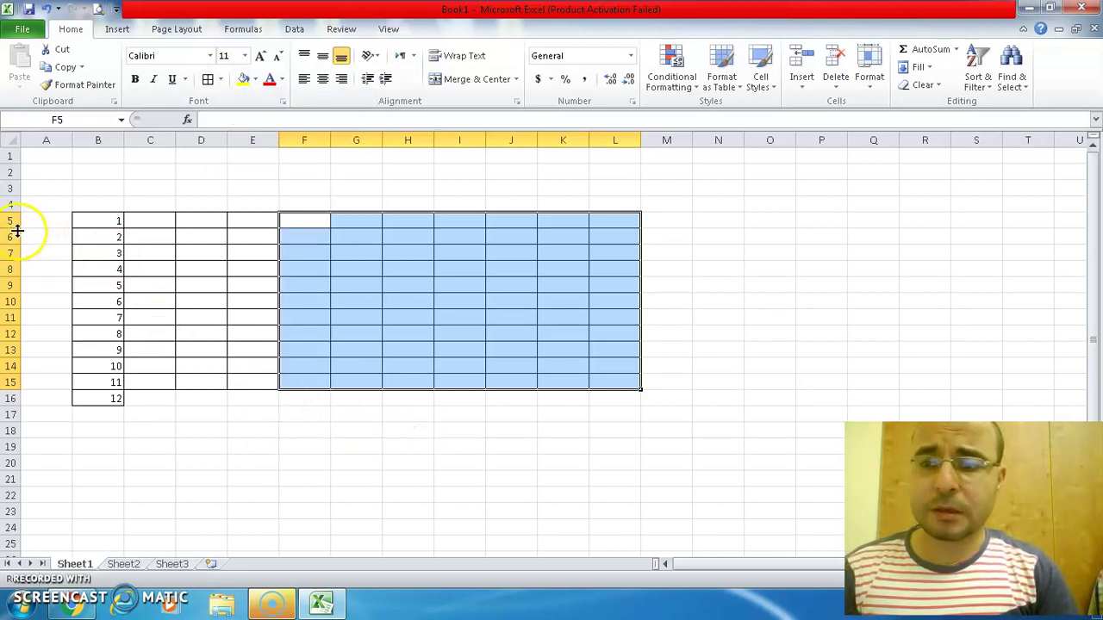
# Set rows 5 through 16 to one uniform taller height of about 31 pixels
pyautogui.moveTo(15, 229); pyautogui.dragTo(16, 248)
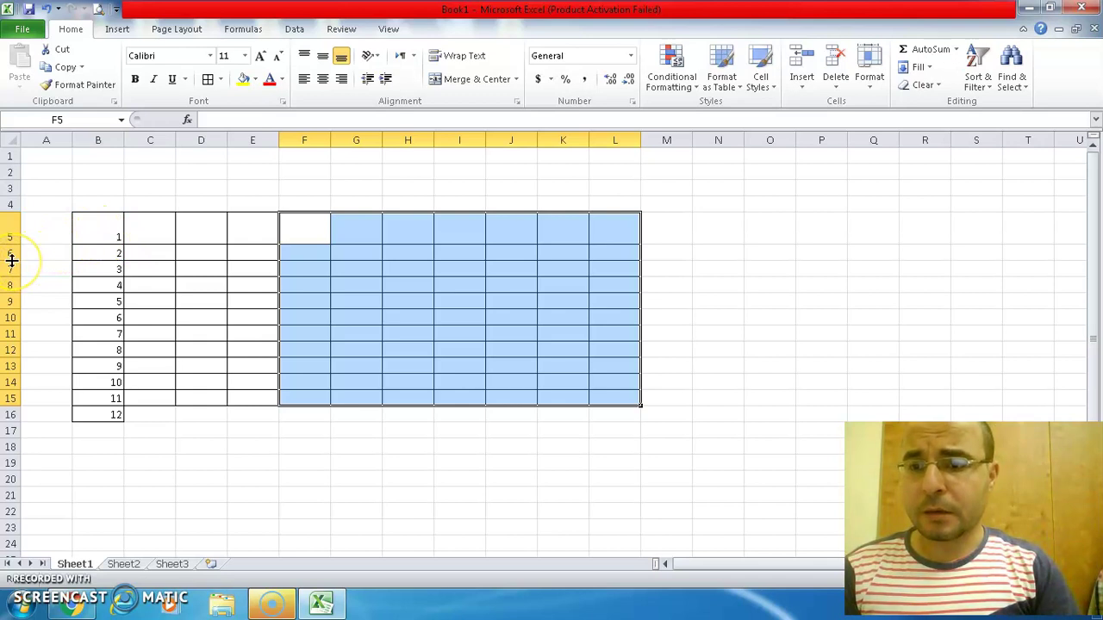
pyautogui.moveTo(12, 261); pyautogui.dragTo(12, 283)
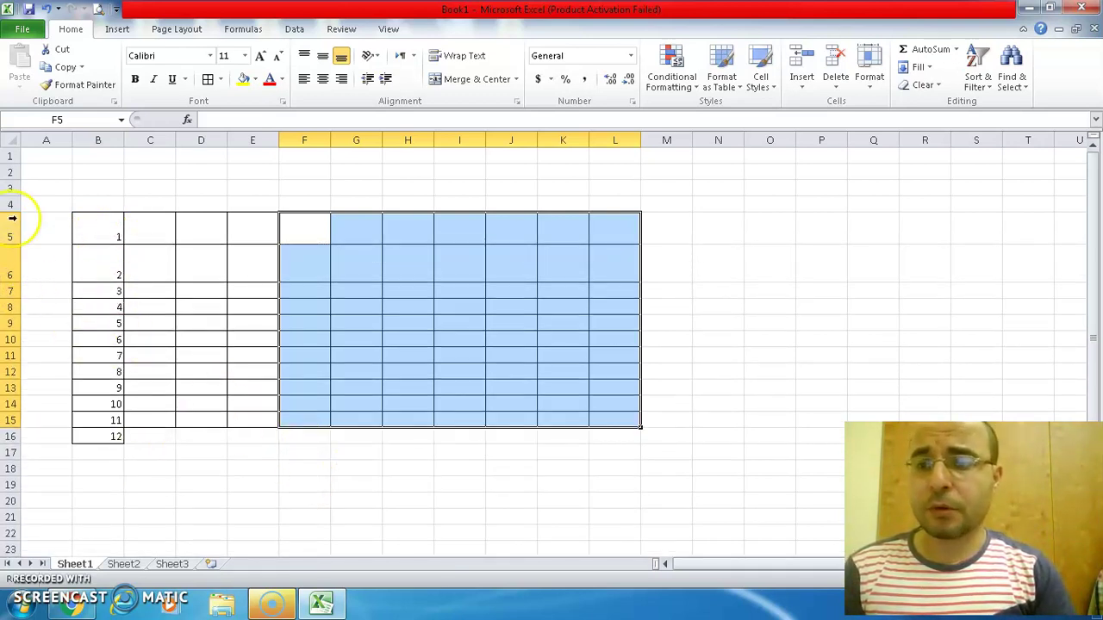
pyautogui.moveTo(12, 228); pyautogui.dragTo(19, 424)
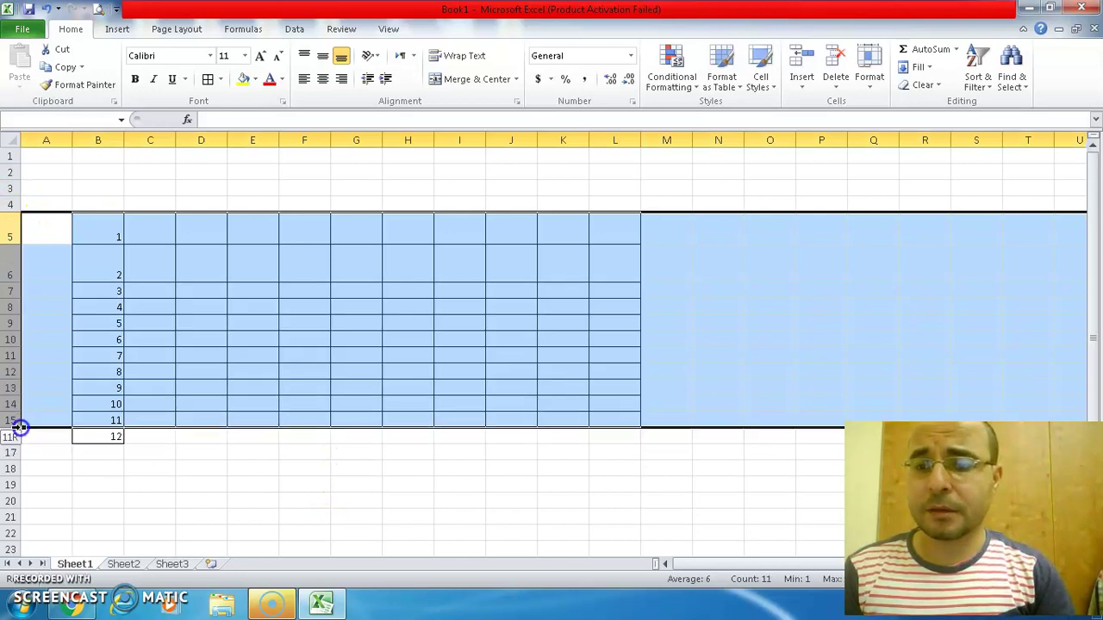
pyautogui.moveTo(15, 332); pyautogui.dragTo(12, 328)
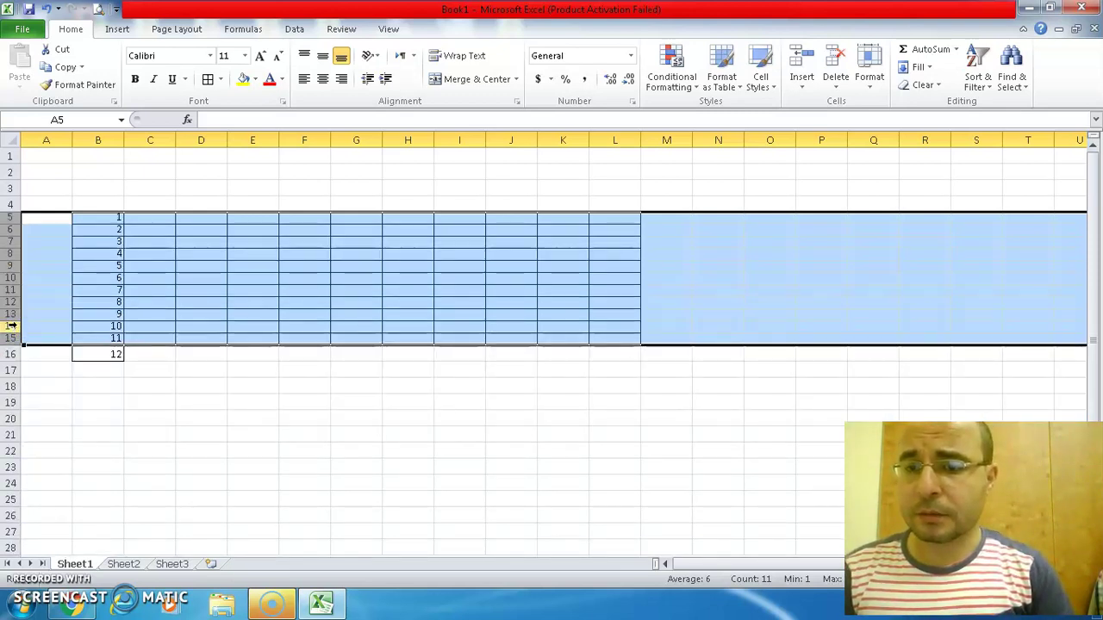
pyautogui.click(12, 326)
pyautogui.moveTo(12, 221); pyautogui.dragTo(14, 349)
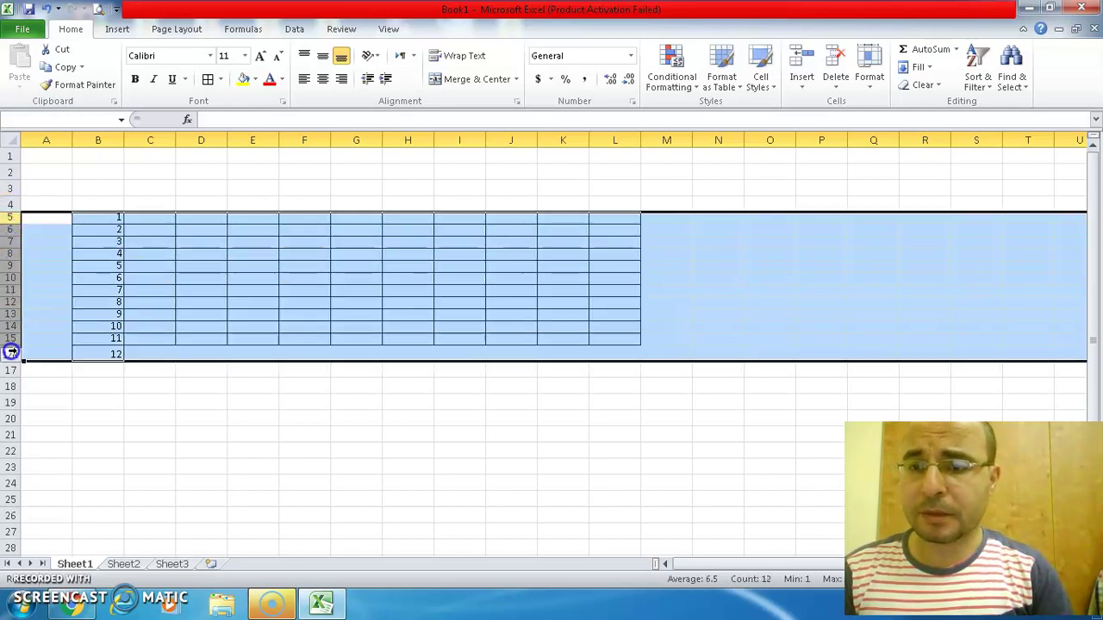
pyautogui.click(13, 274)
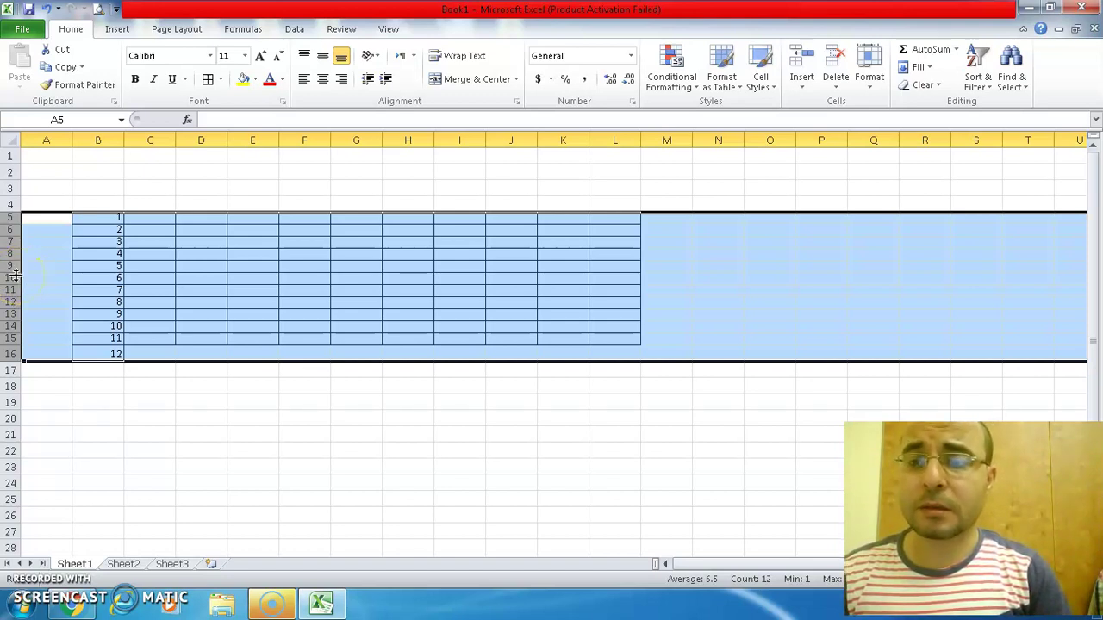
pyautogui.moveTo(16, 275); pyautogui.dragTo(15, 290)
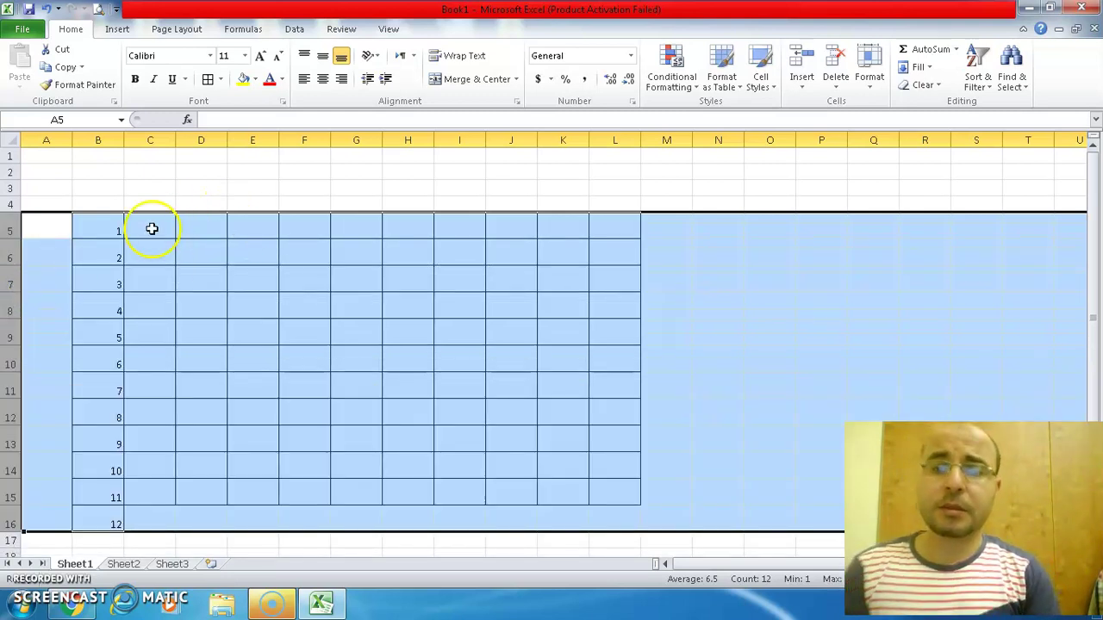
pyautogui.click(237, 301)
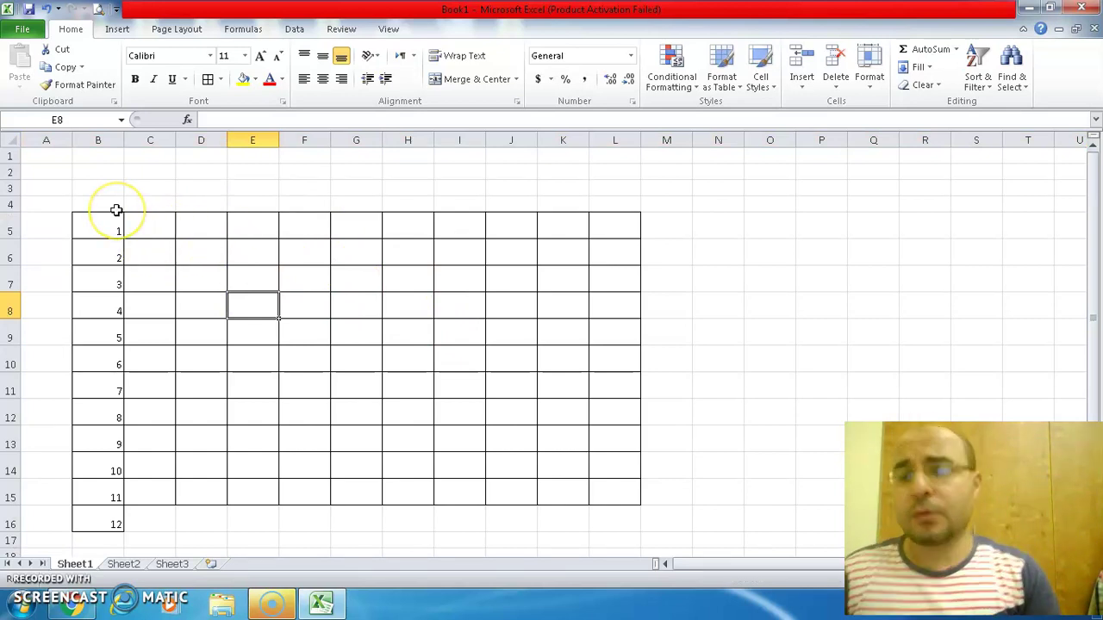
# Fill the top grid row B5:I5 yellow
pyautogui.moveTo(107, 221); pyautogui.dragTo(457, 239)
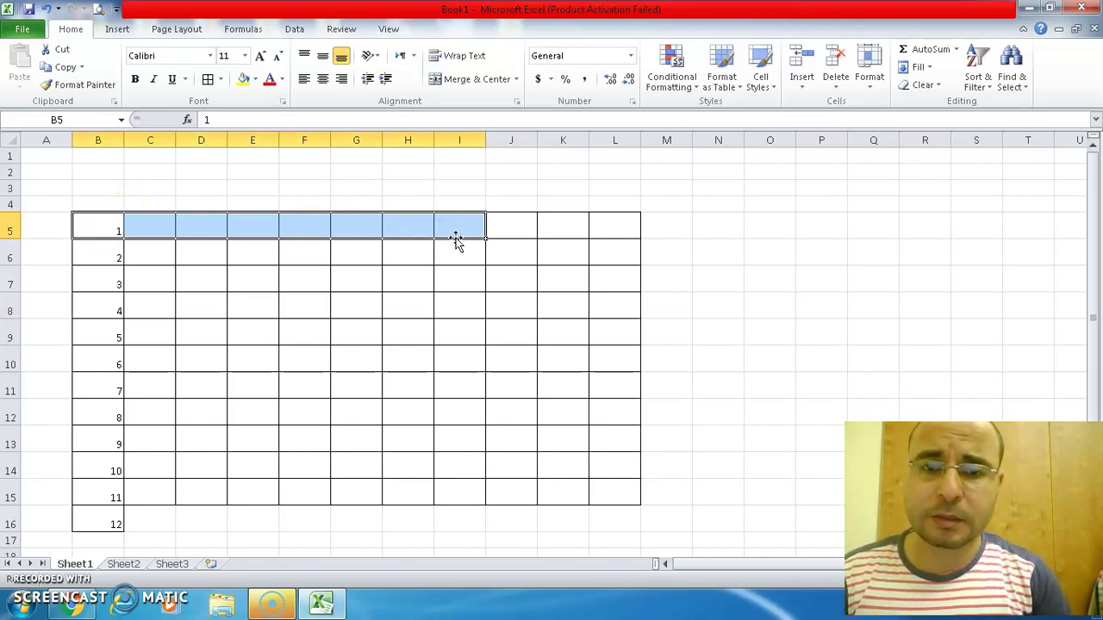
pyautogui.click(243, 78)
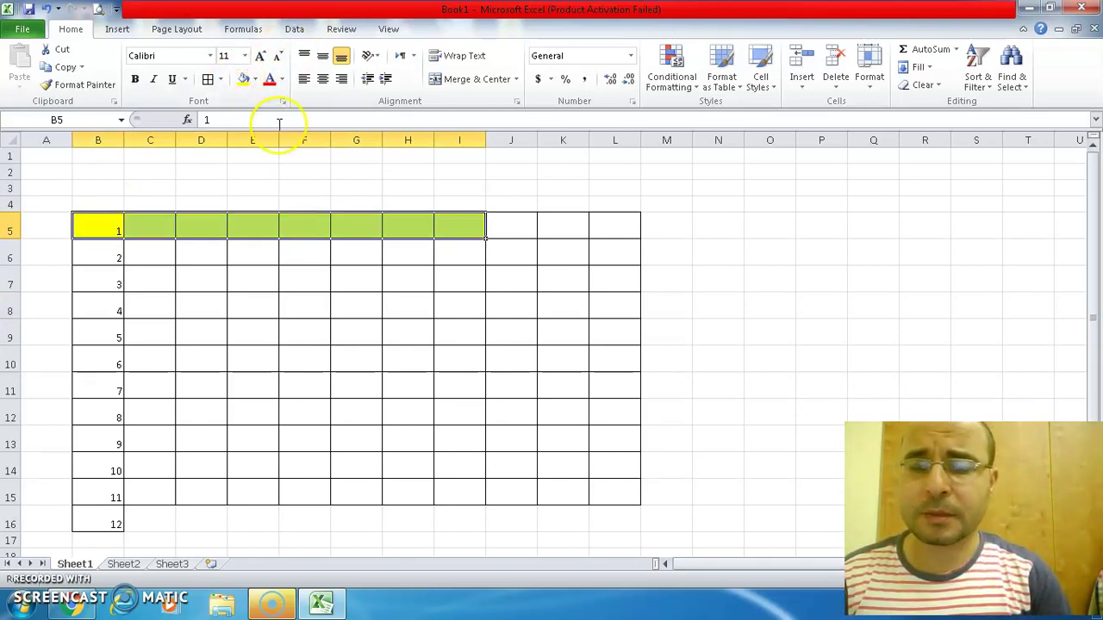
pyautogui.click(269, 285)
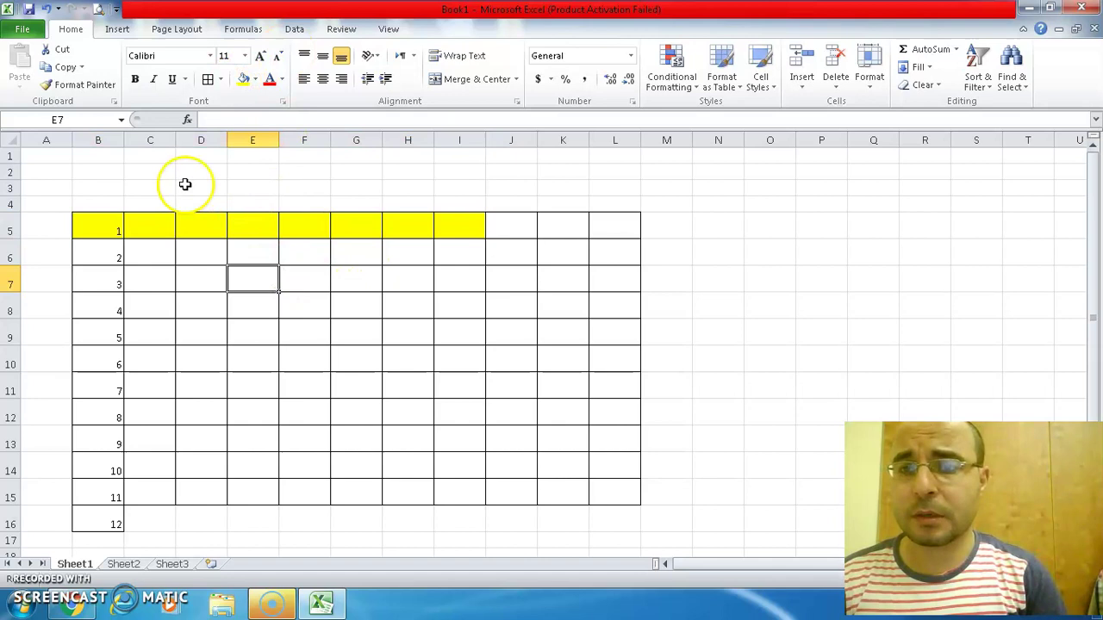
pyautogui.moveTo(112, 222); pyautogui.dragTo(435, 243)
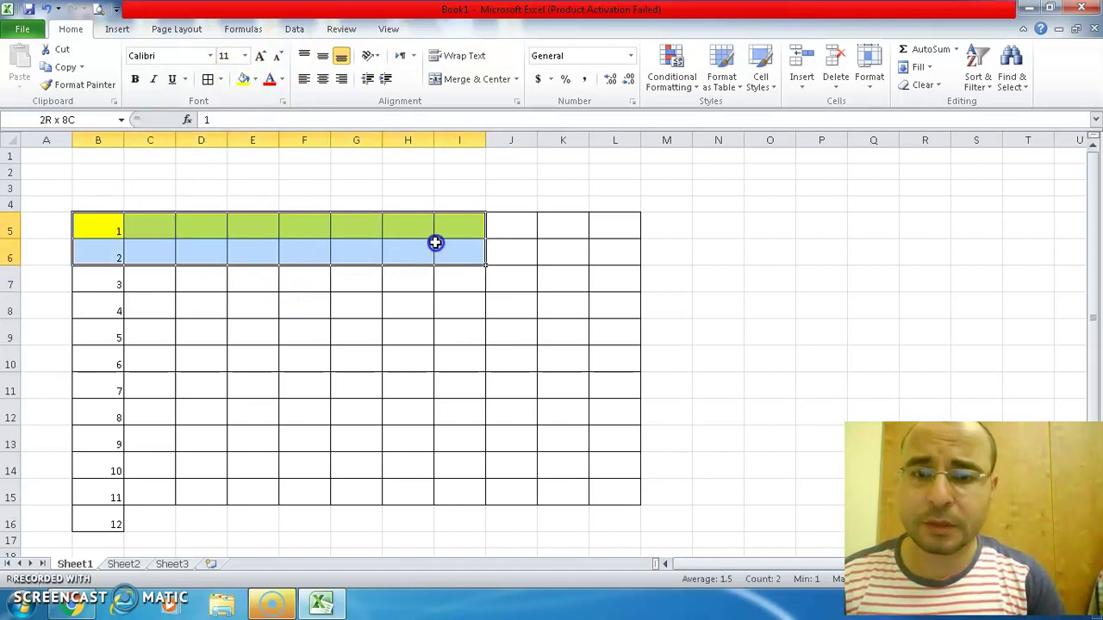
pyautogui.click(422, 465)
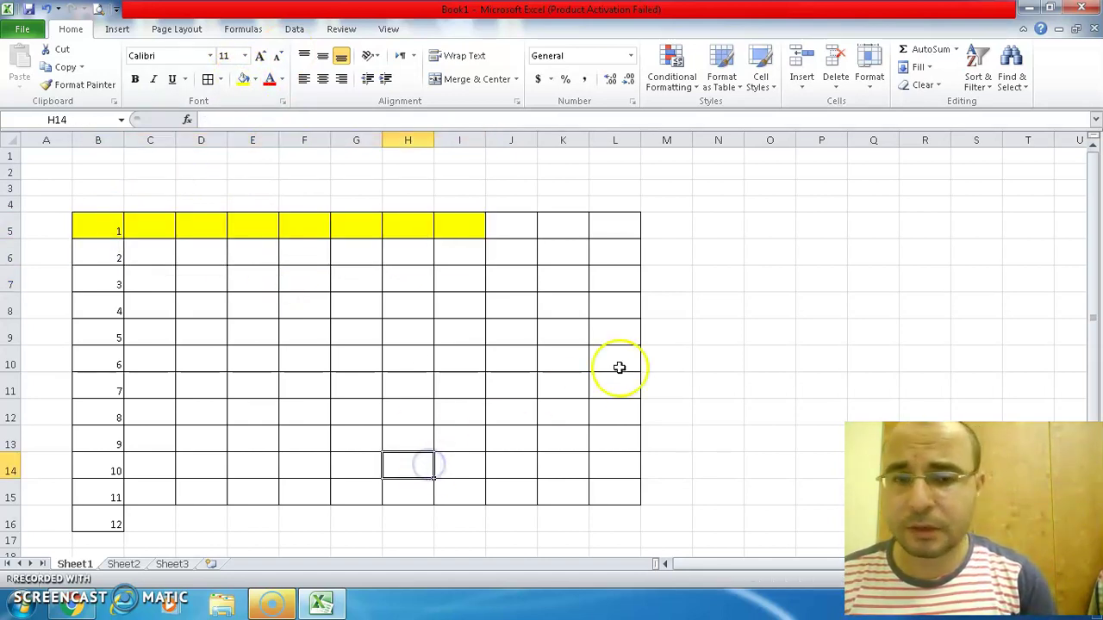
# Fill the numbered column B5:B16 blue using the Fill Color dropdown
pyautogui.moveTo(110, 224); pyautogui.dragTo(110, 515)
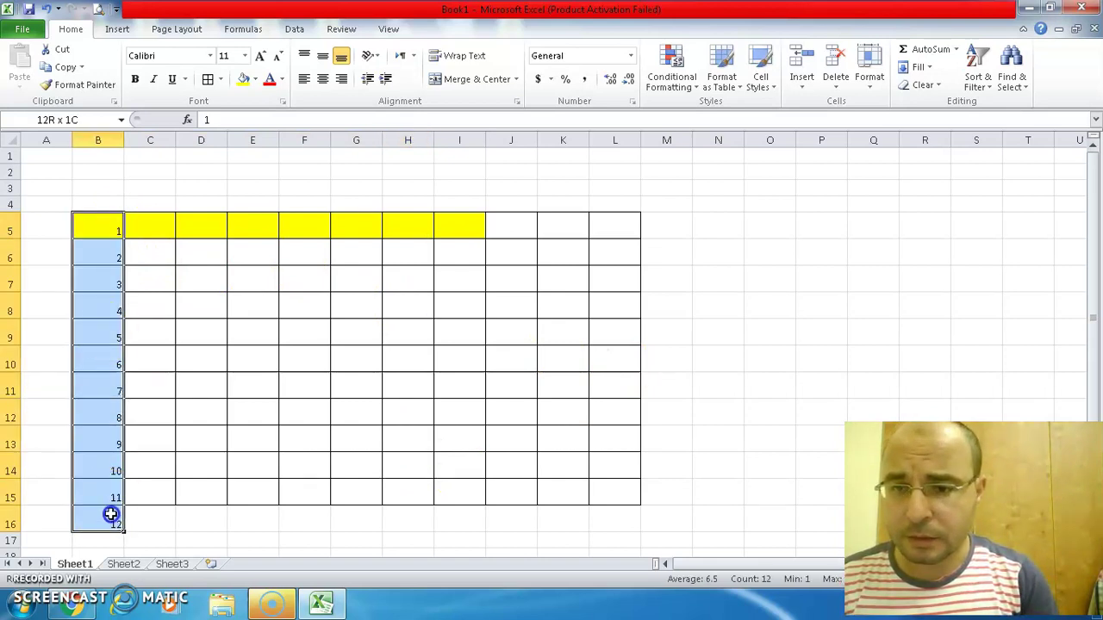
pyautogui.click(255, 80)
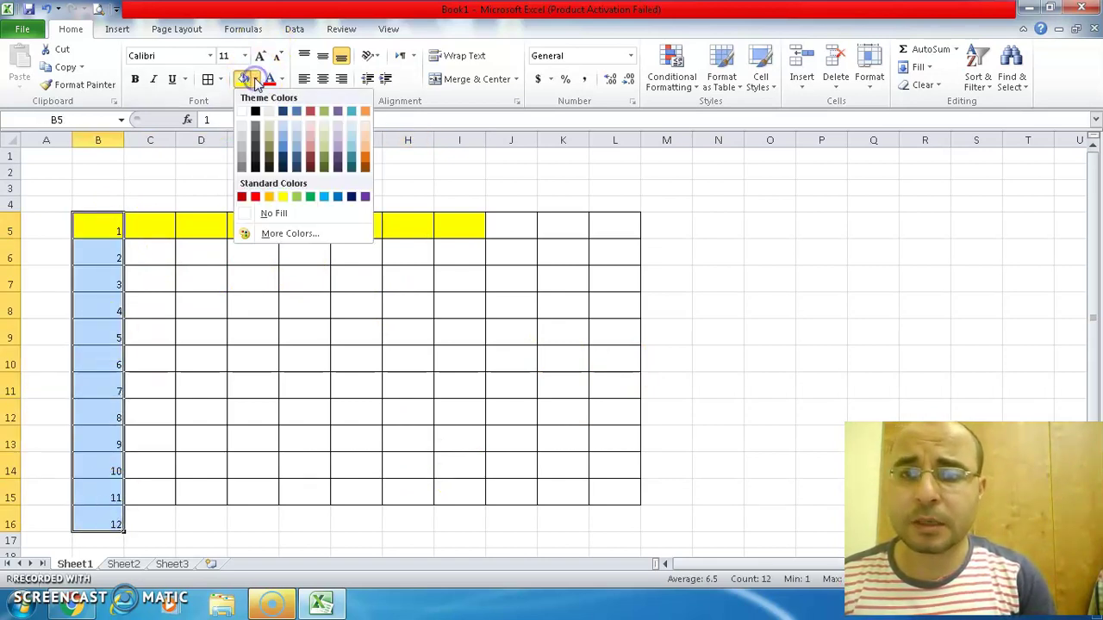
pyautogui.click(325, 198)
pyautogui.click(345, 312)
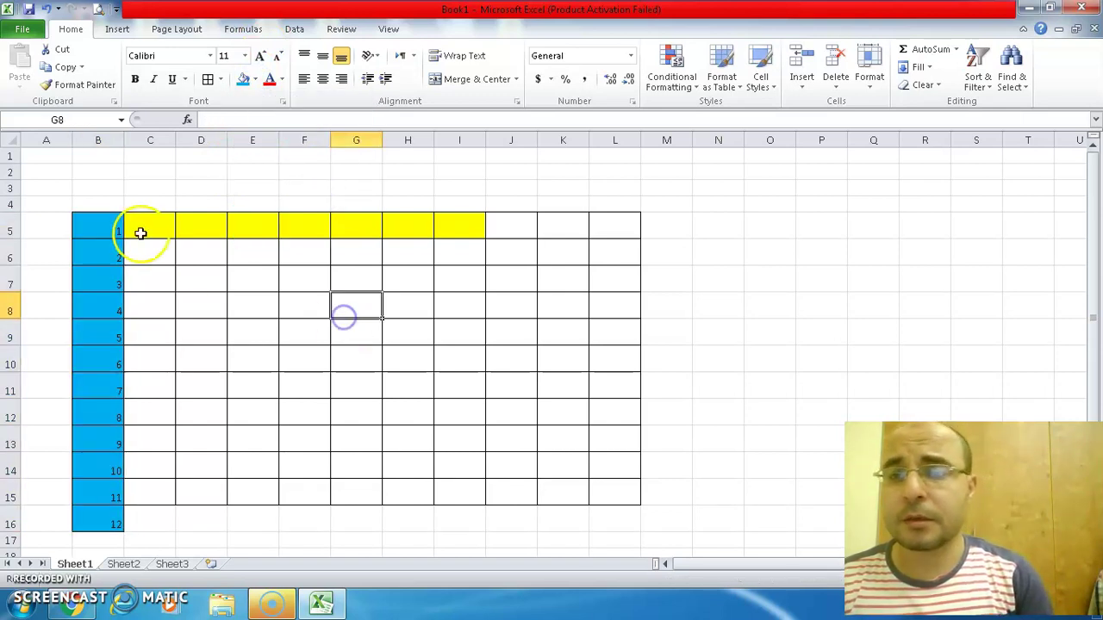
pyautogui.click(138, 233)
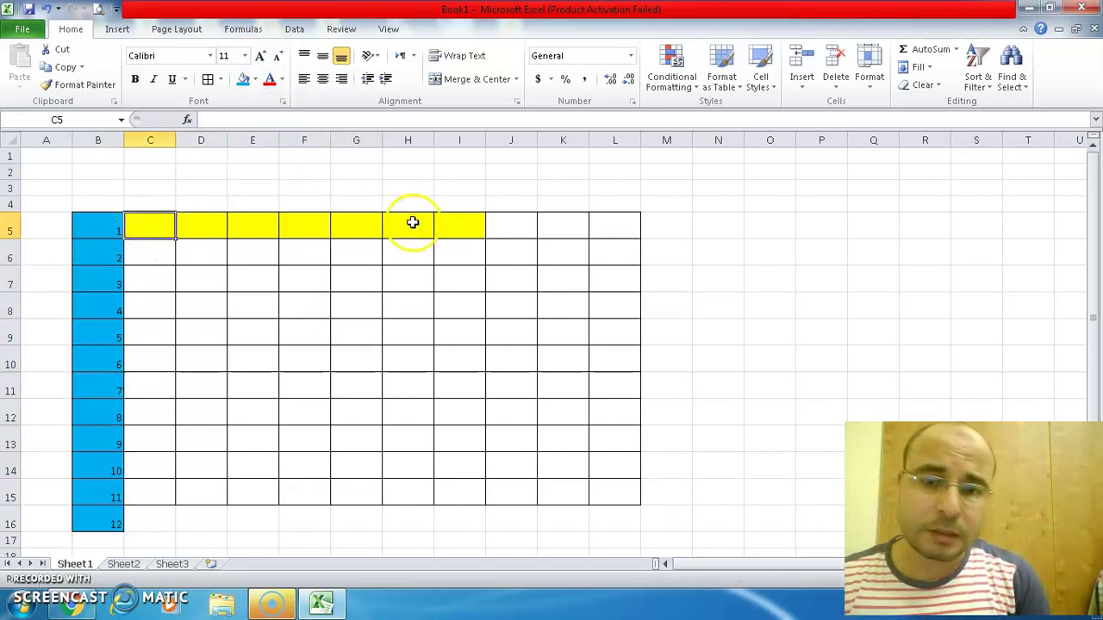
# Enter 2 in C5 and 3 in D5, correcting D5's mistyped value
pyautogui.click(114, 231)
pyautogui.click(152, 234)
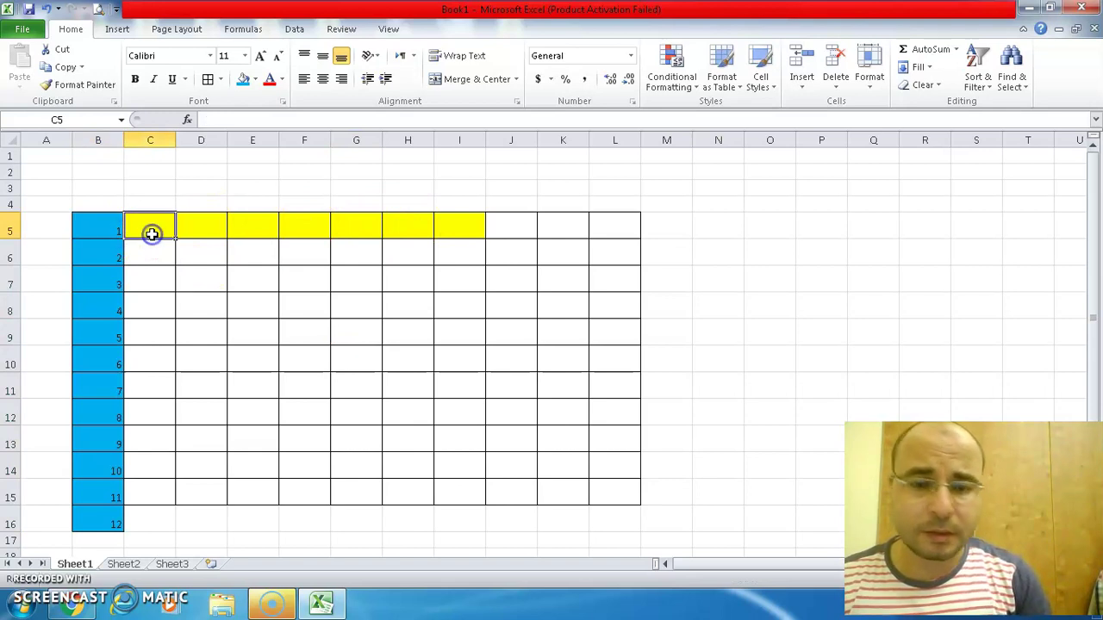
pyautogui.write('.')
pyautogui.press('Tab')
pyautogui.write('33')
pyautogui.press('Tab')
pyautogui.press('Left')
pyautogui.write('3')
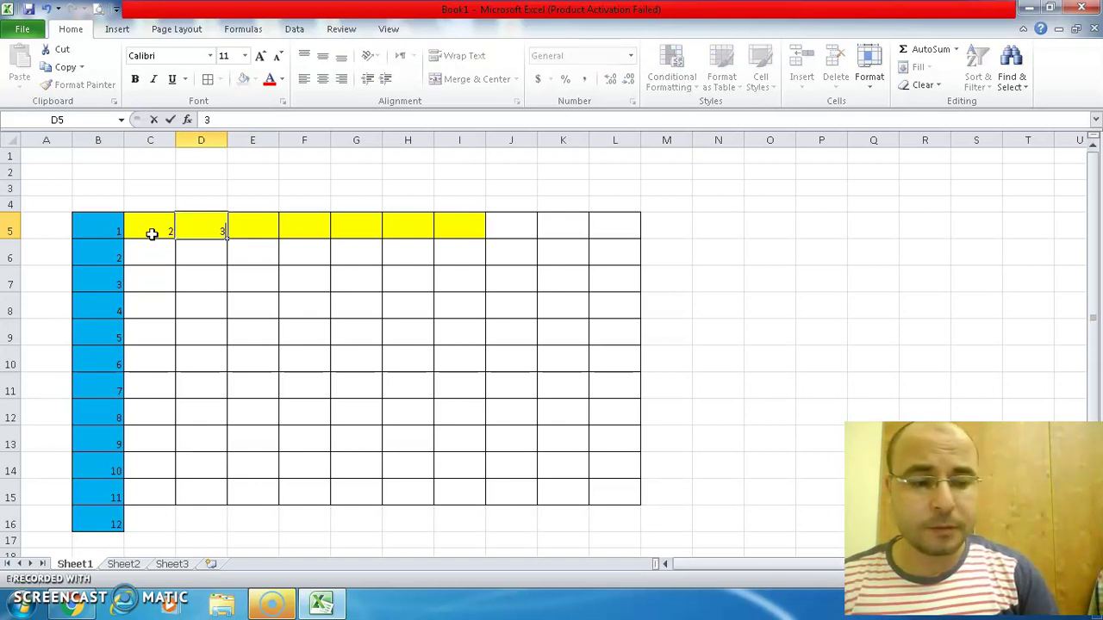
pyautogui.press('Tab')
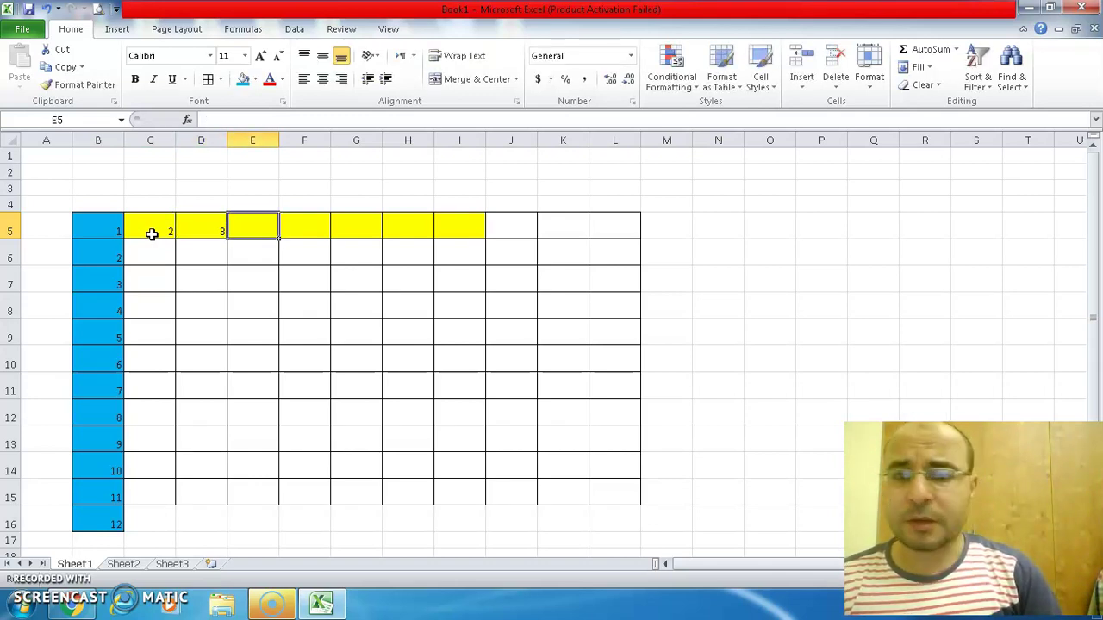
# Extend the B5:D5 series with the fill handle to number the row 1–8 through I5
pyautogui.click(102, 223)
pyautogui.moveTo(102, 223); pyautogui.dragTo(217, 229)
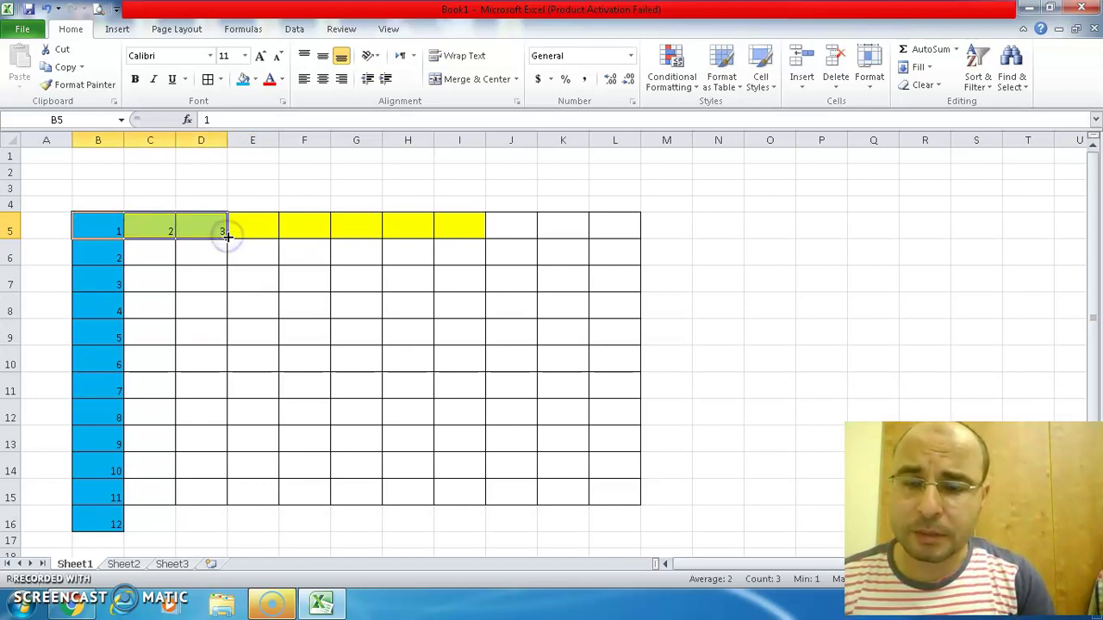
pyautogui.click(224, 232)
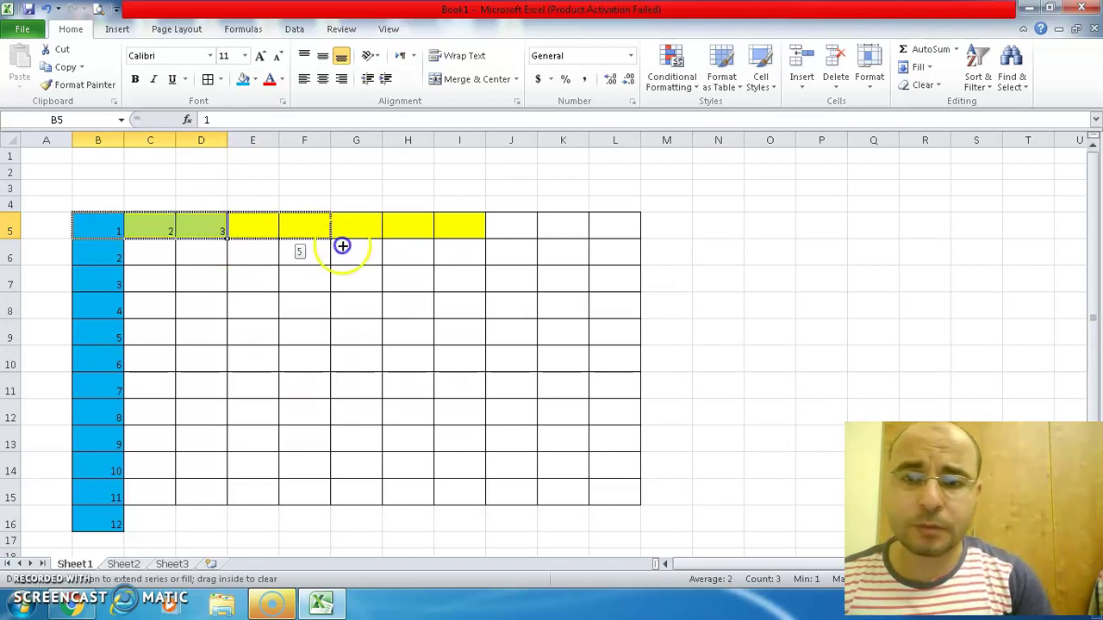
pyautogui.moveTo(226, 240); pyautogui.dragTo(489, 254)
pyautogui.click(305, 226)
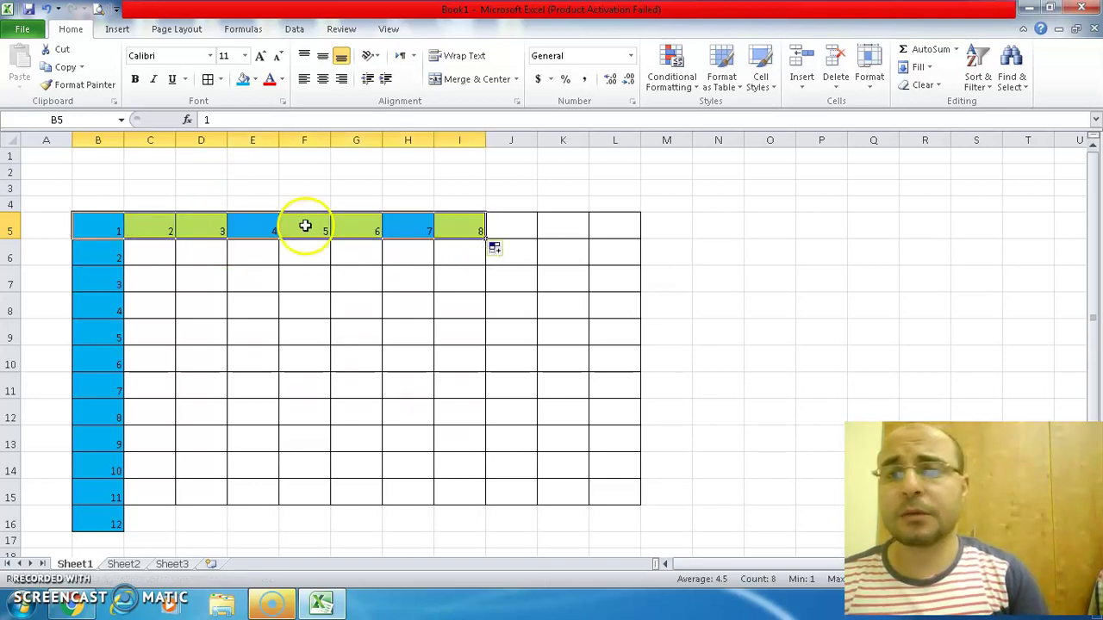
pyautogui.click(388, 187)
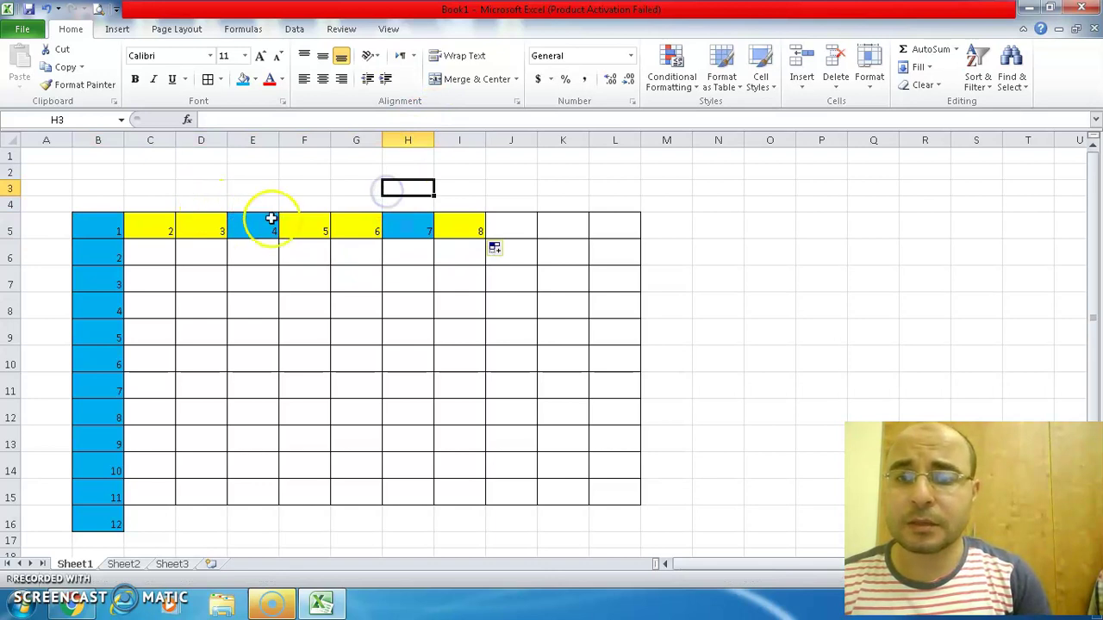
pyautogui.moveTo(99, 227); pyautogui.dragTo(451, 226)
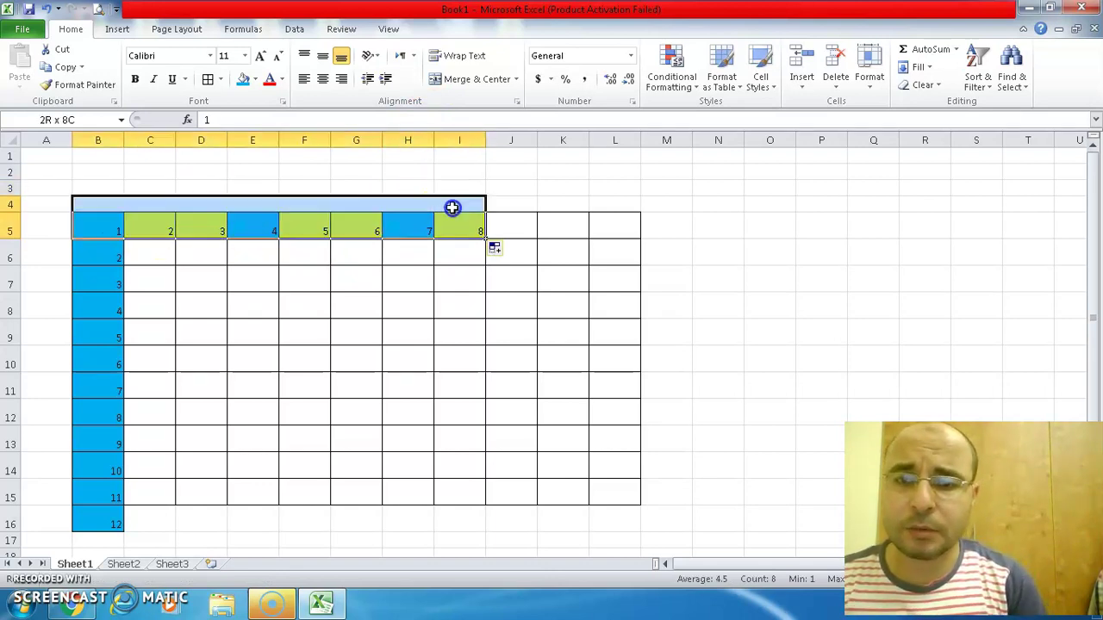
# Fill the whole top row B5:I5 with Red from the Fill Color dropdown
pyautogui.click(256, 79)
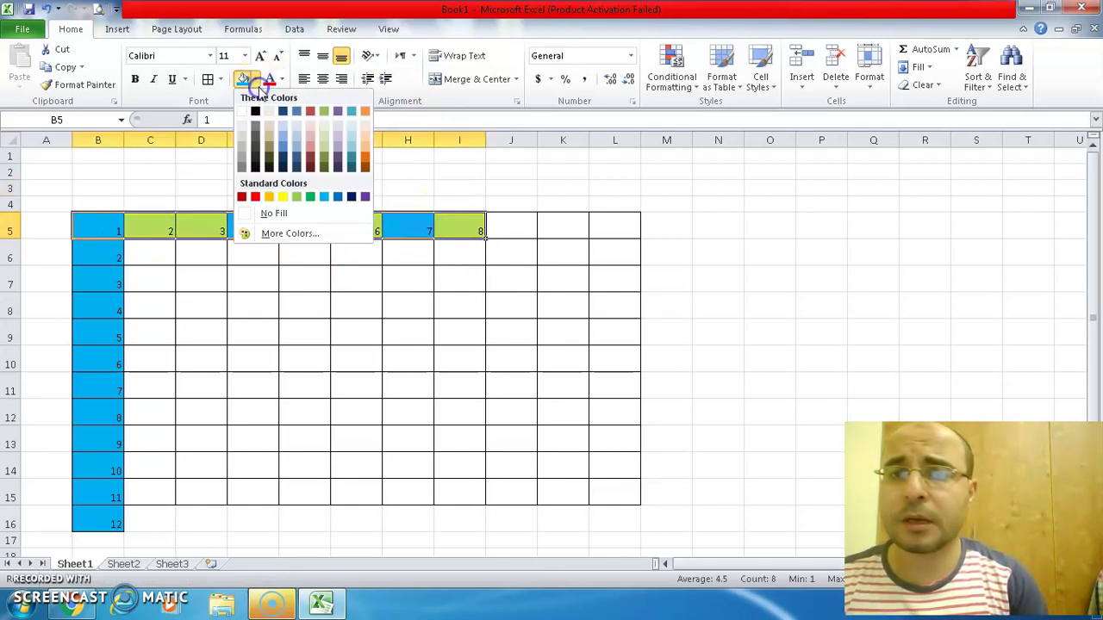
pyautogui.click(255, 196)
pyautogui.click(253, 282)
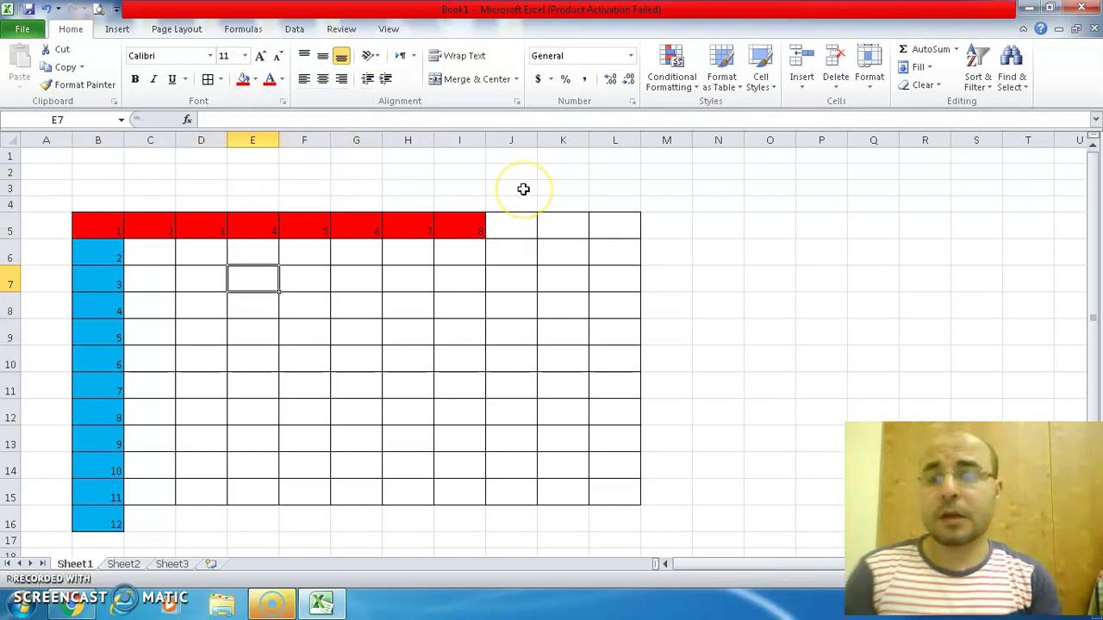
pyautogui.click(461, 171)
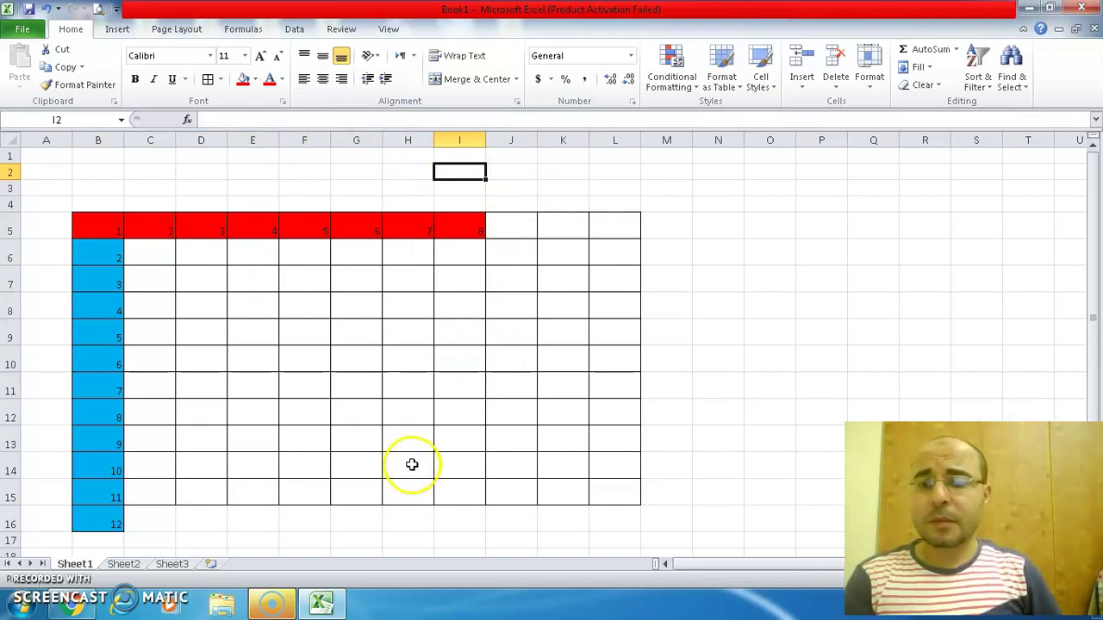
pyautogui.click(287, 607)
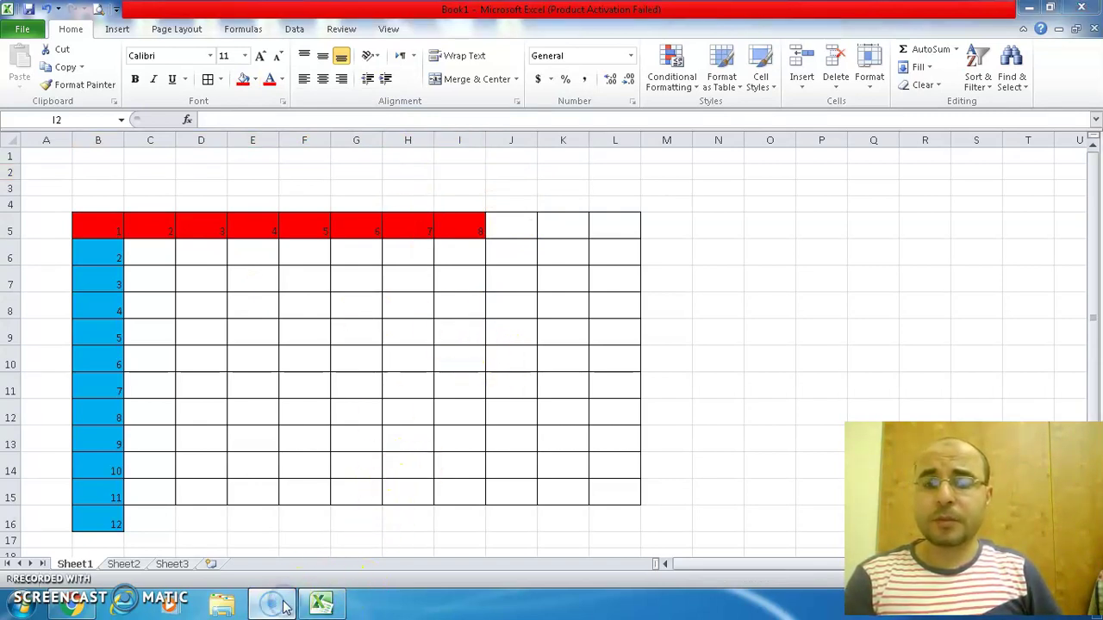